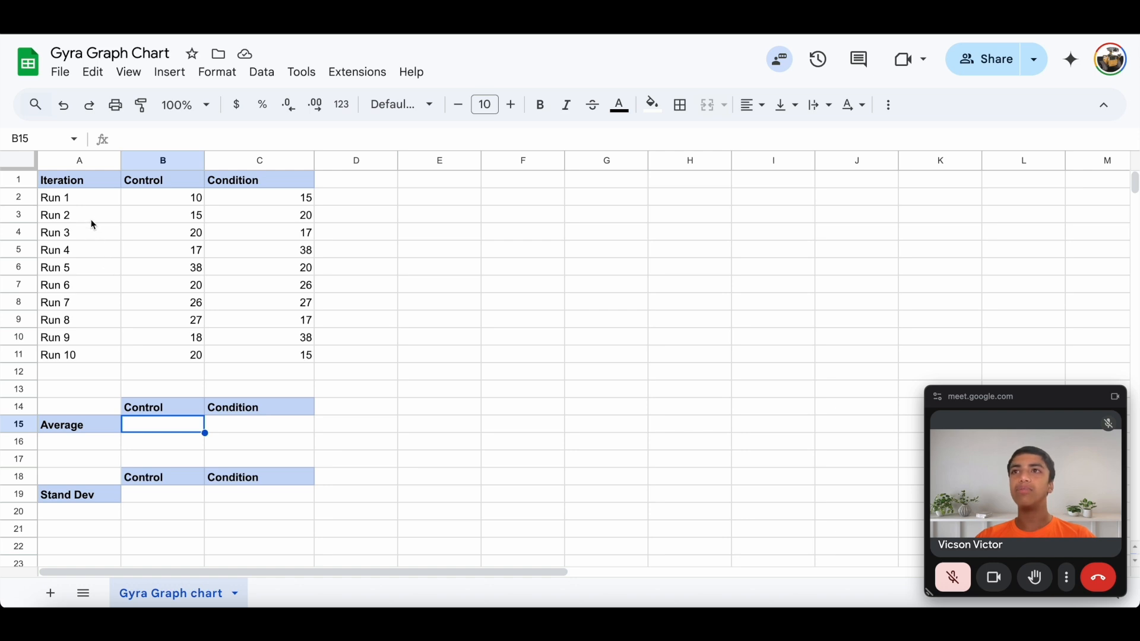
left_click(83, 252)
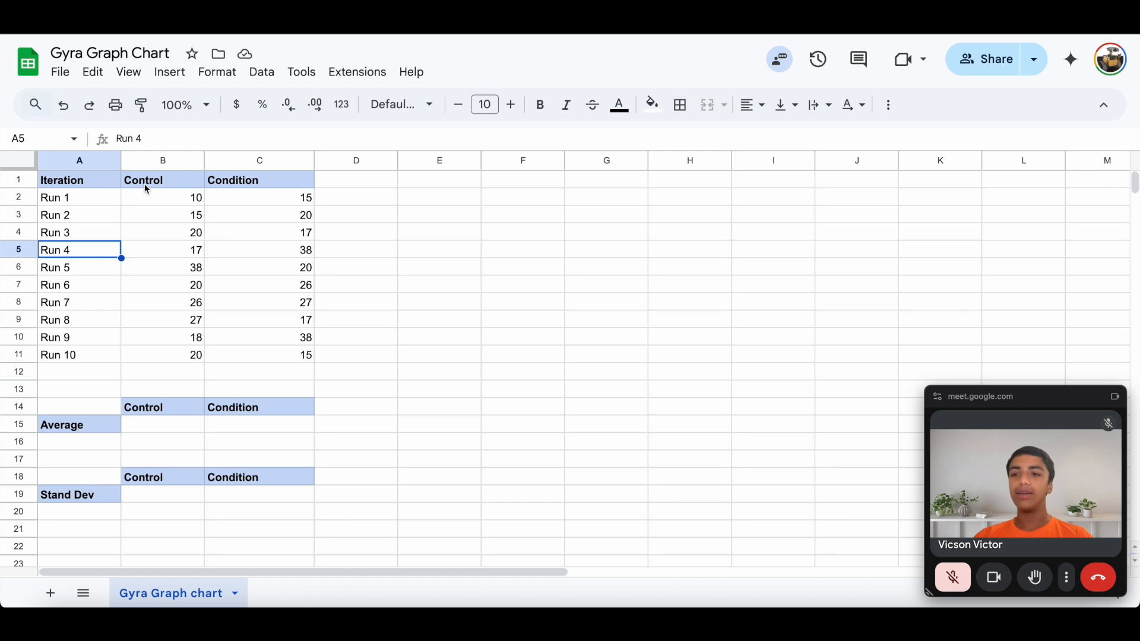
left_click(175, 254)
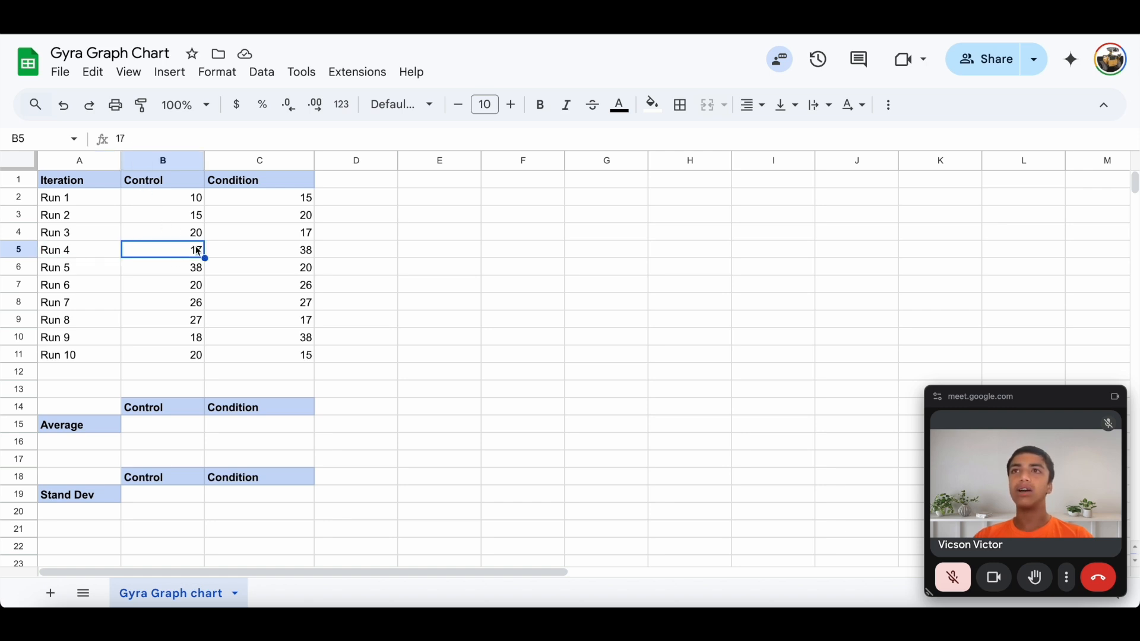
left_click(271, 256)
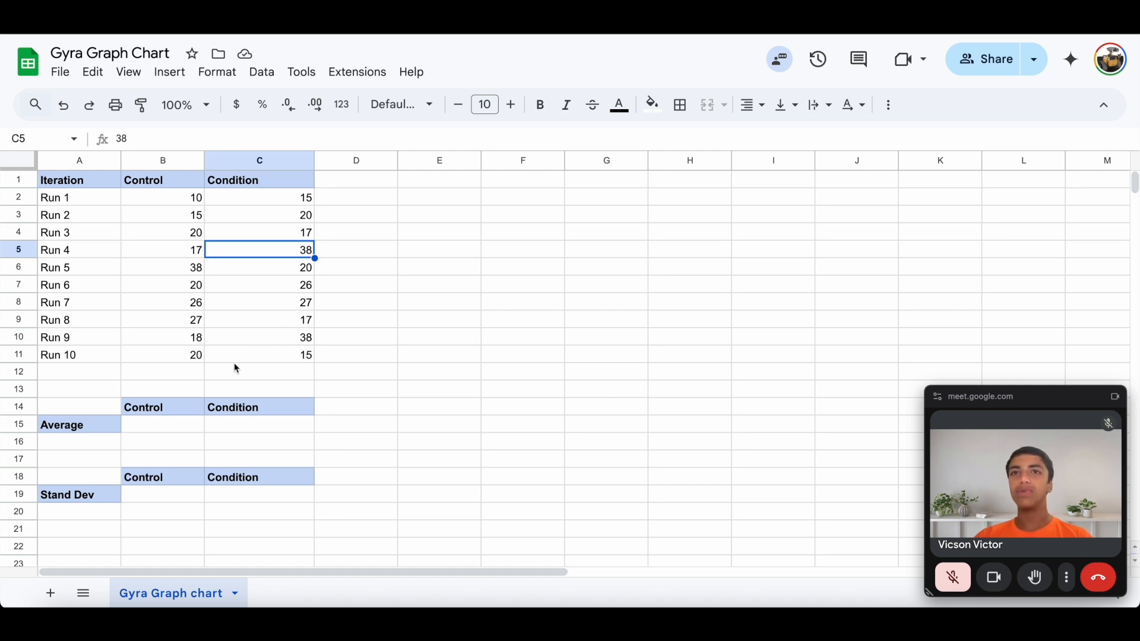
- Calculate the Control average in B15 with the formula =average(b2:b11)
left_click(179, 430)
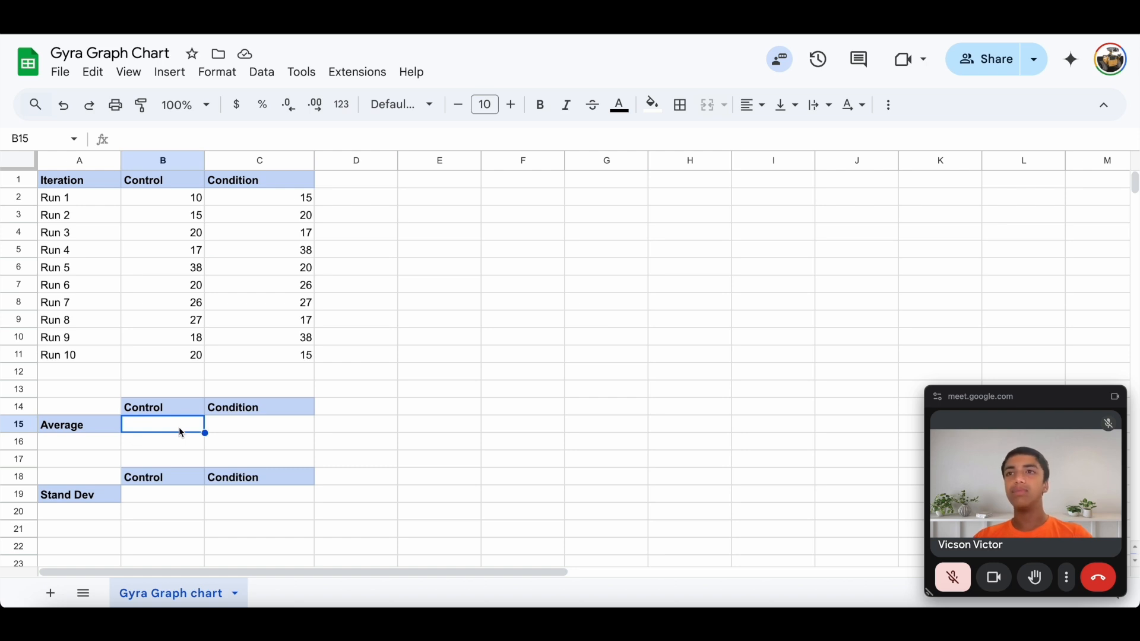
type("=")
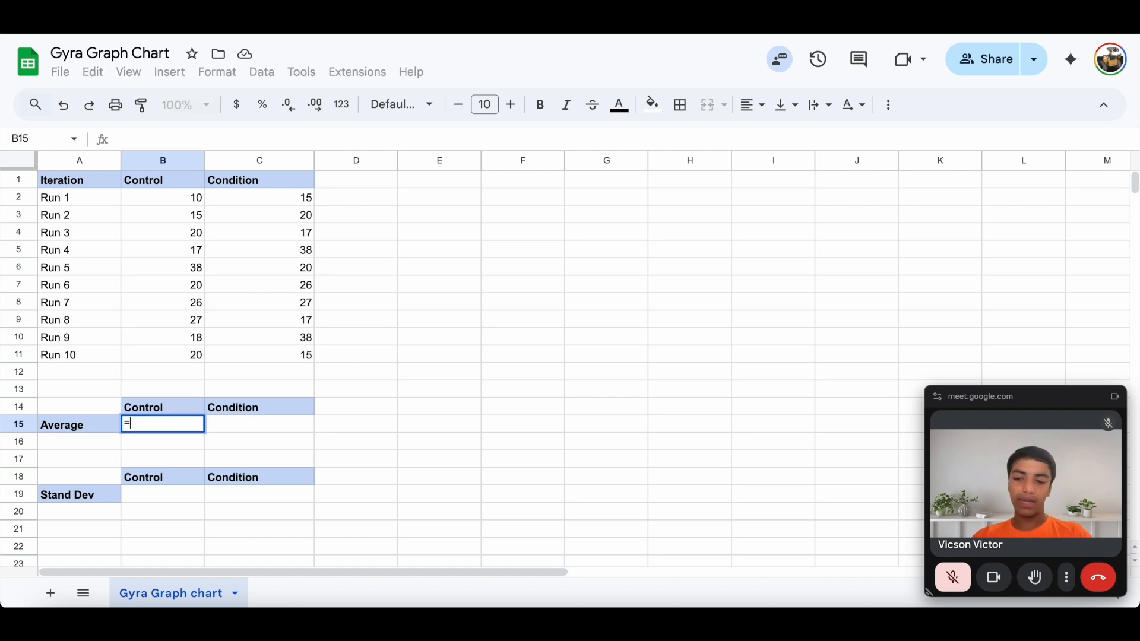
type("ave")
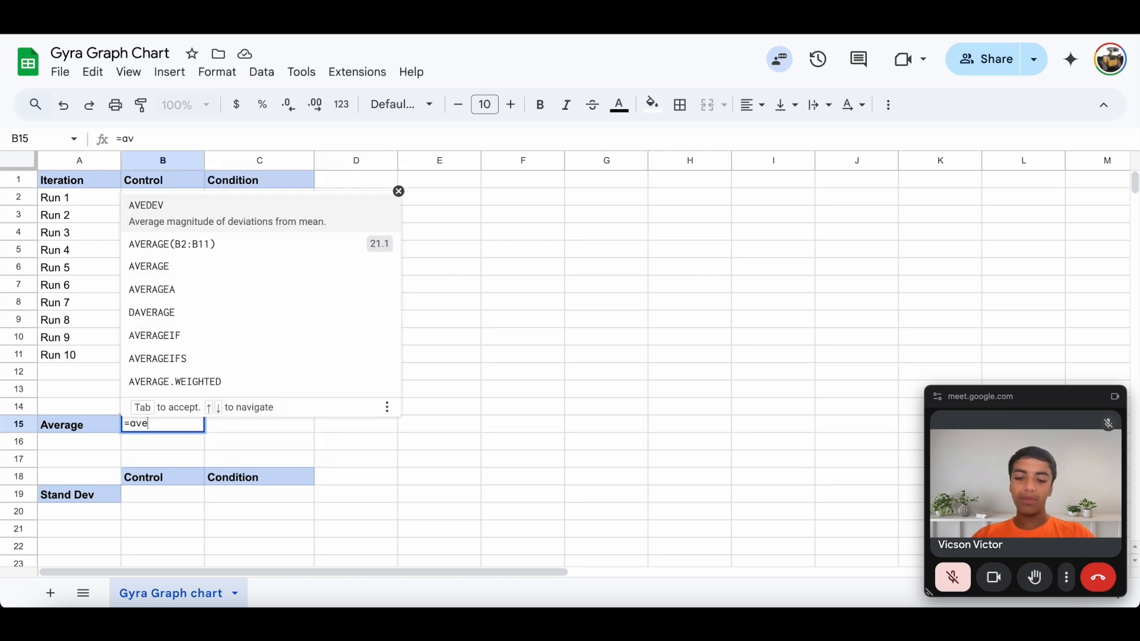
type("rage(")
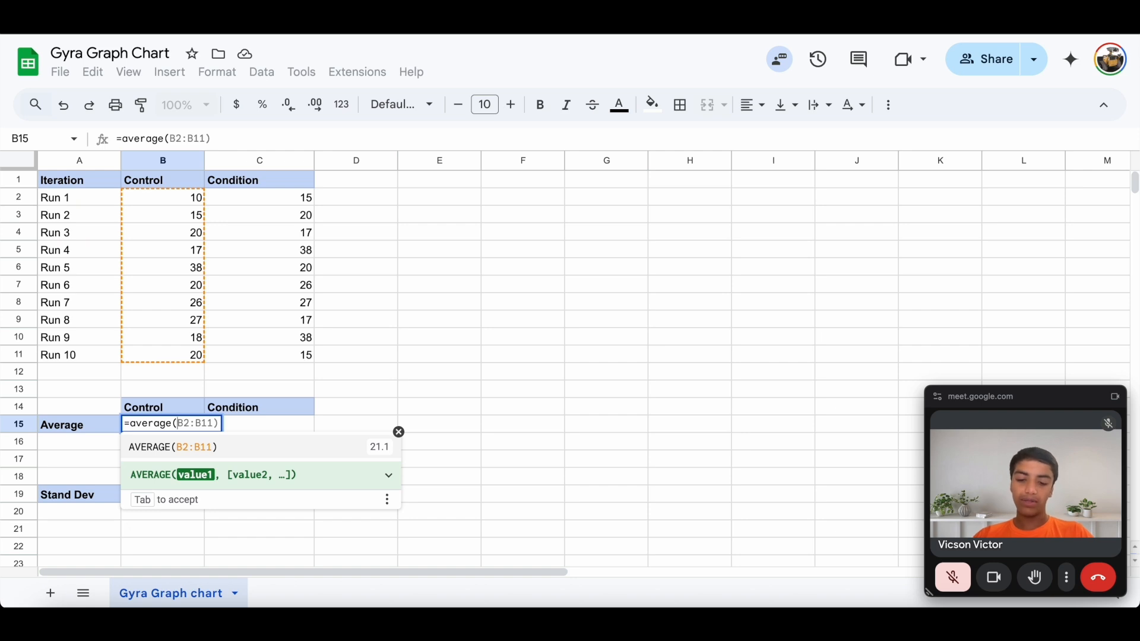
type("b2:b")
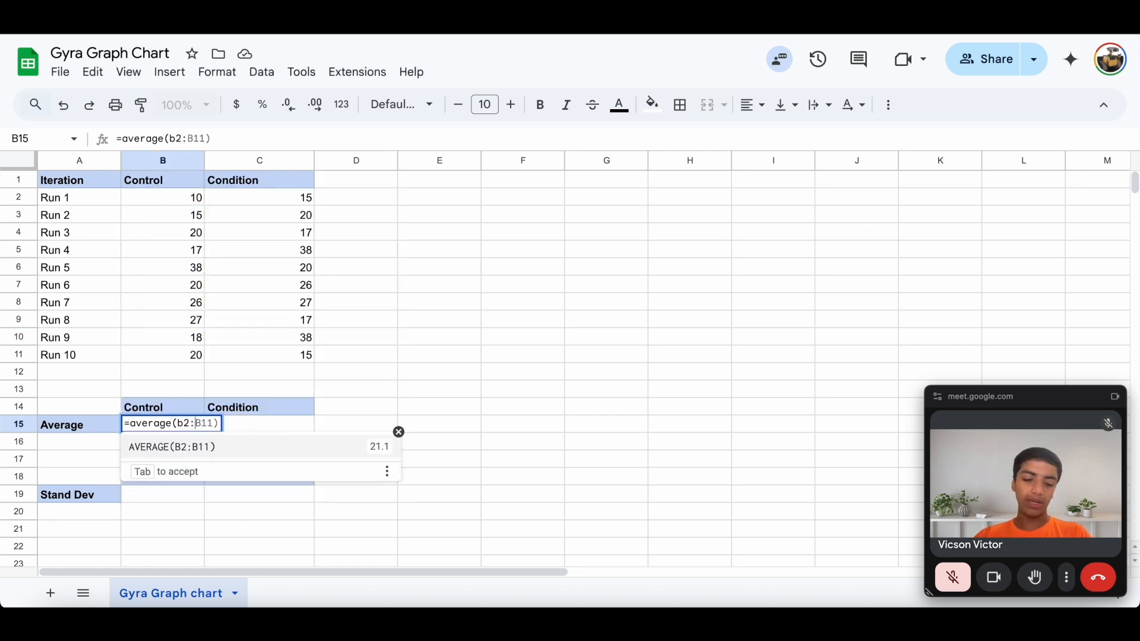
type("11")
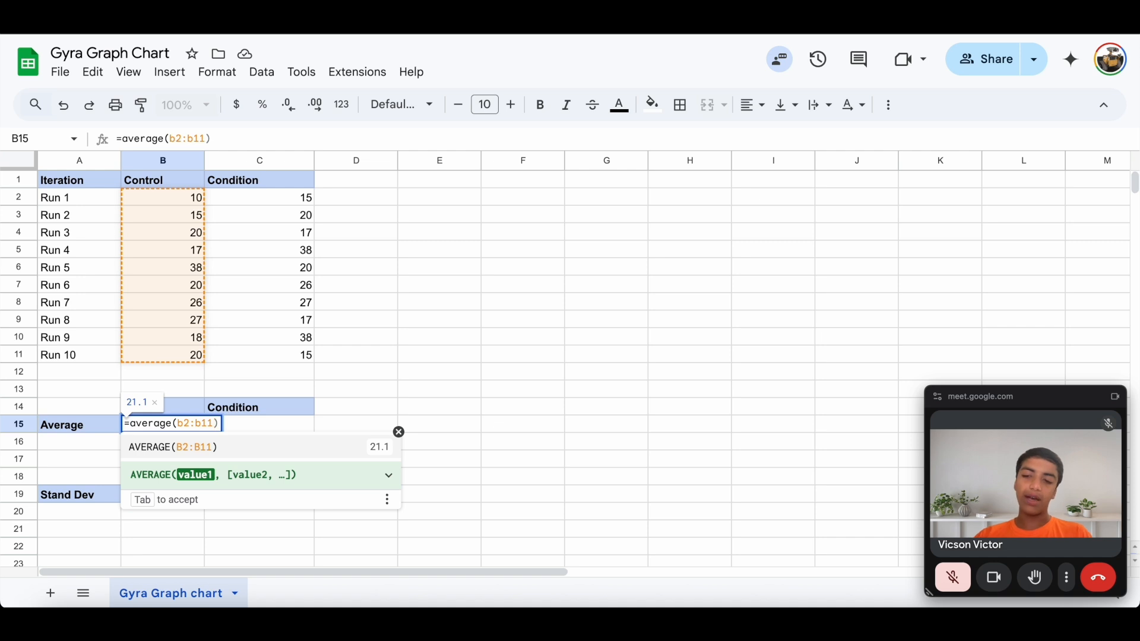
type(")")
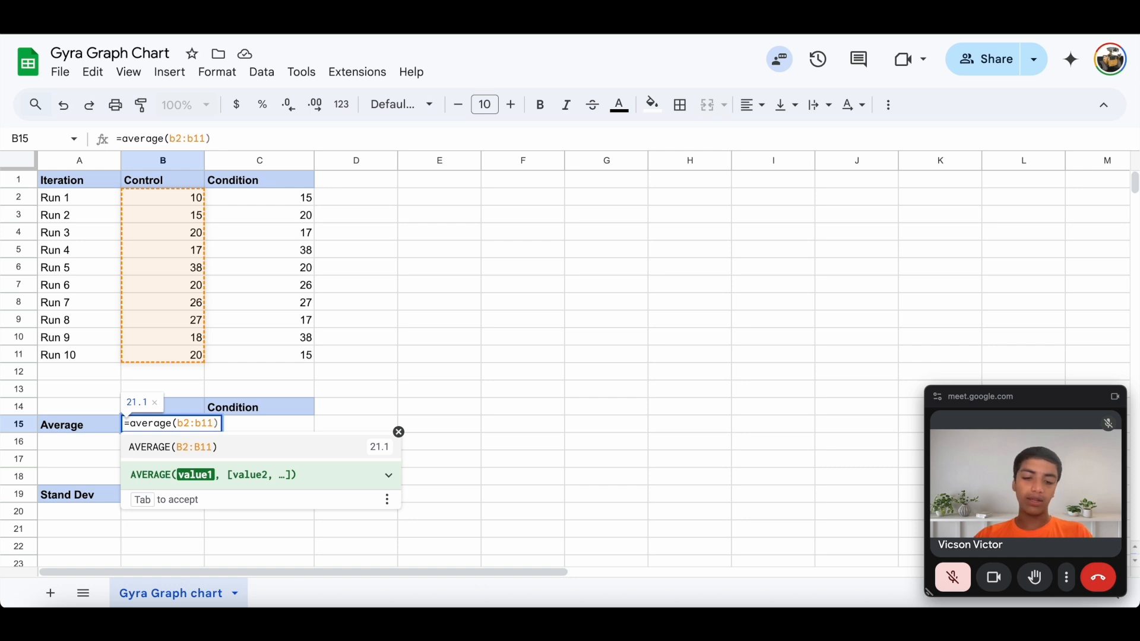
type(")")
key("Return")
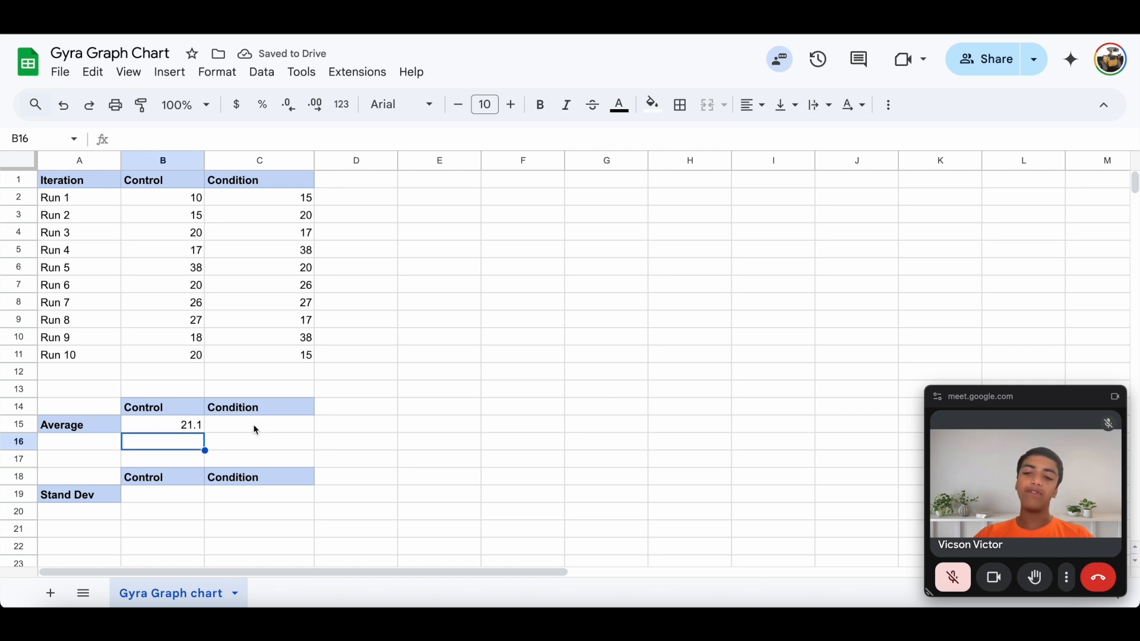
- Copy the Control average formula from B15 into C15 for the Condition column
left_click(180, 426)
key("ctrl+c")
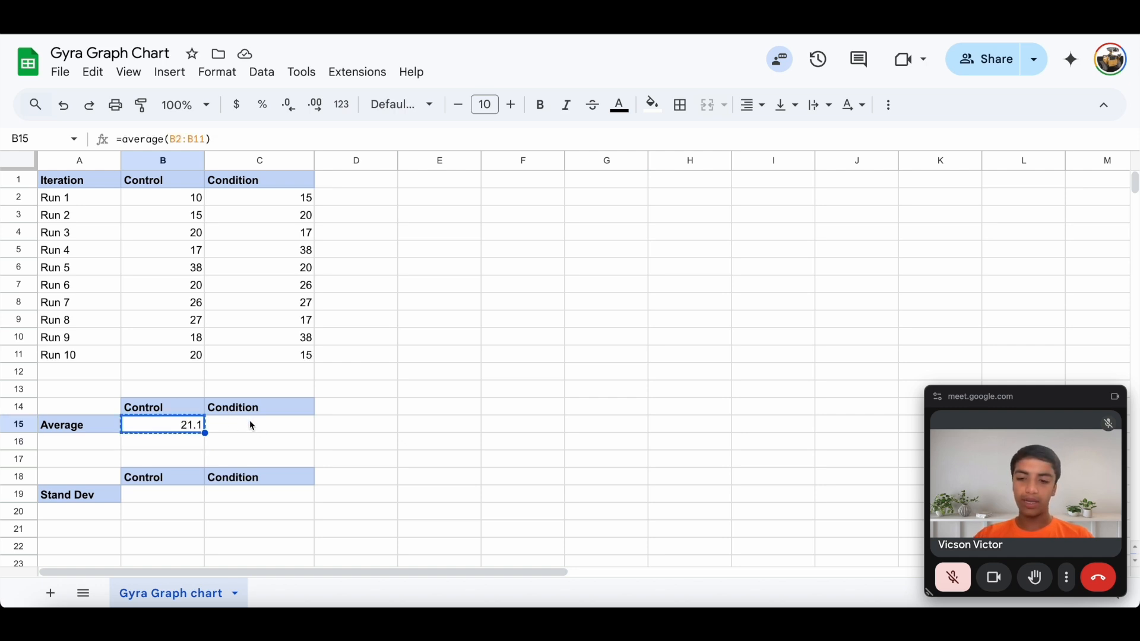
left_click(251, 425)
key("ctrl+v")
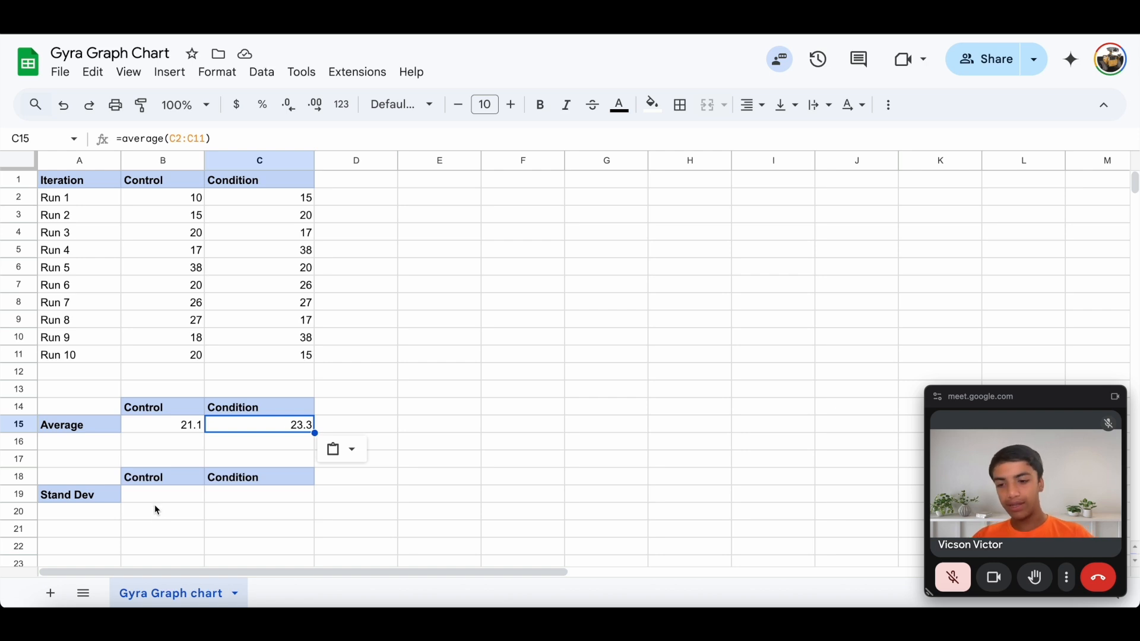
- Calculate the Control standard deviation in B19 with the formula =stdev(b2:b11)
left_click(158, 500)
type("=st")
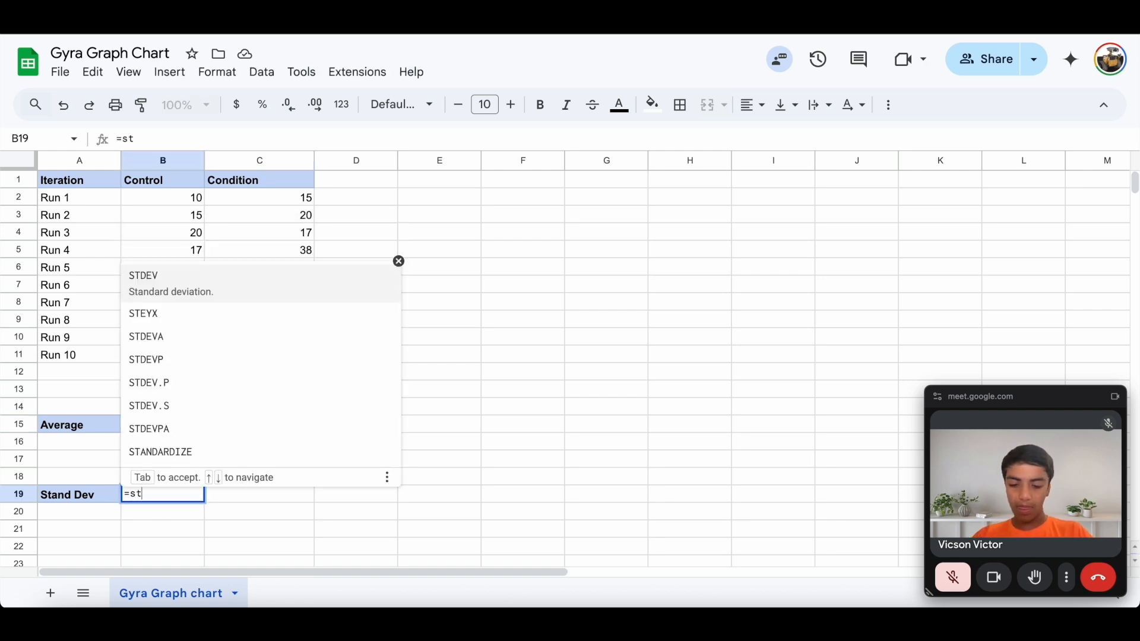
type("dev(")
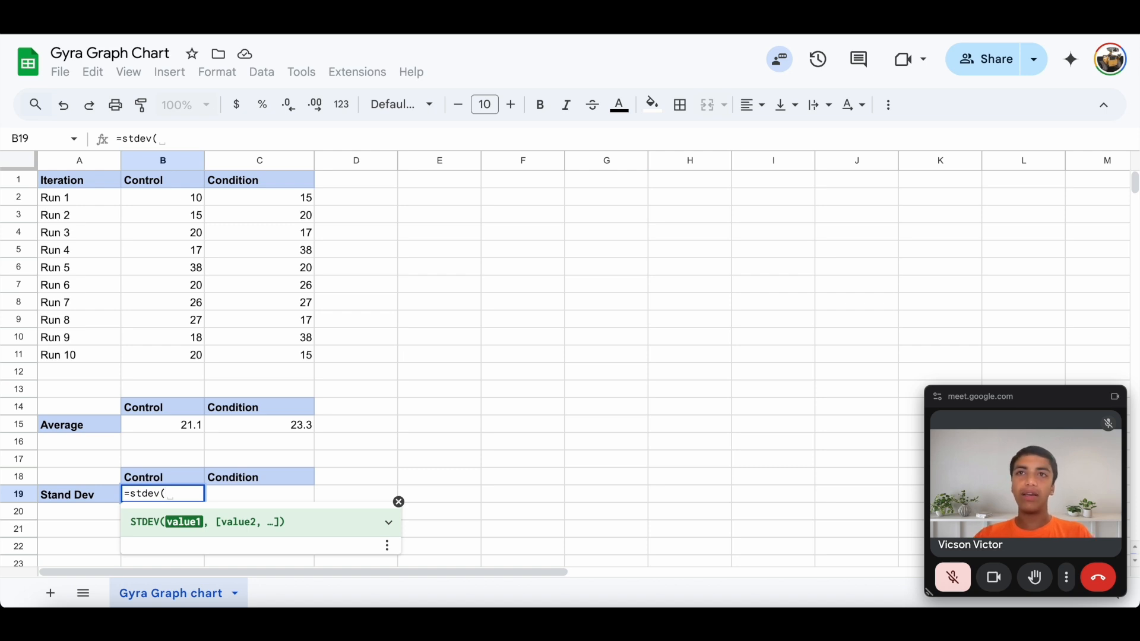
type("b2:b11")
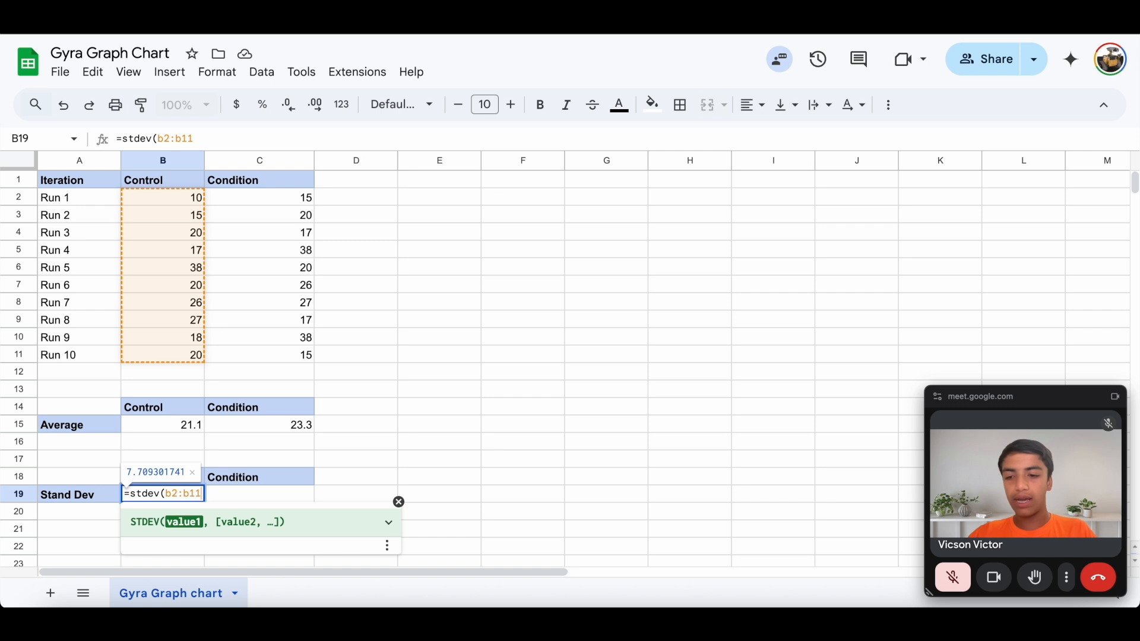
type(")")
key("Return")
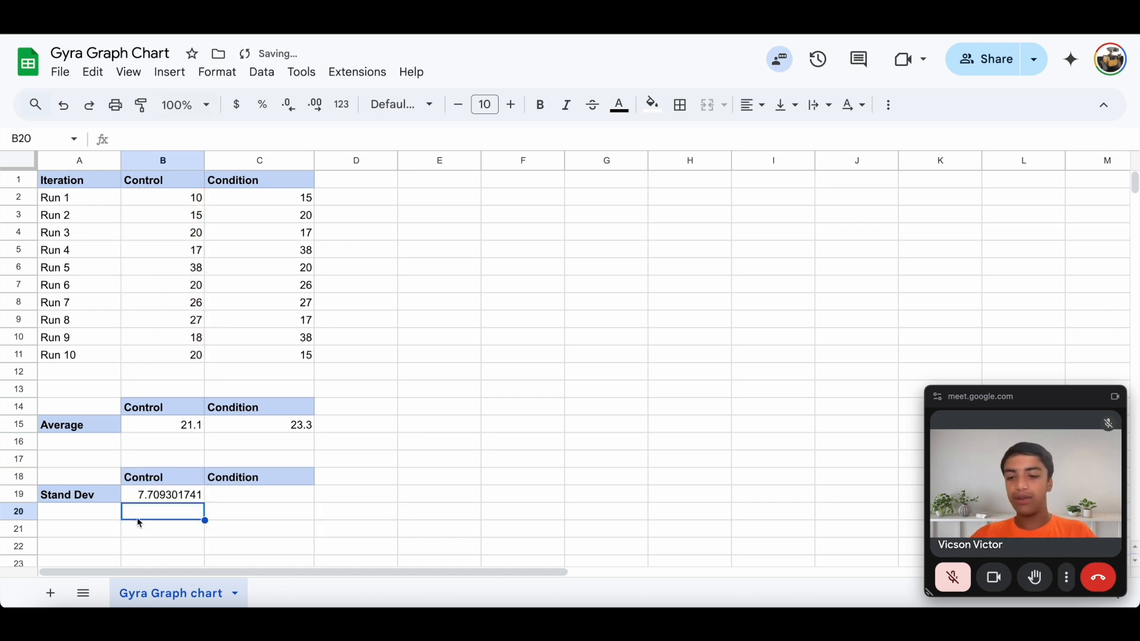
- Copy the Control standard deviation formula from B19 into C19 for the Condition column
left_click(177, 497)
key("ctrl+c")
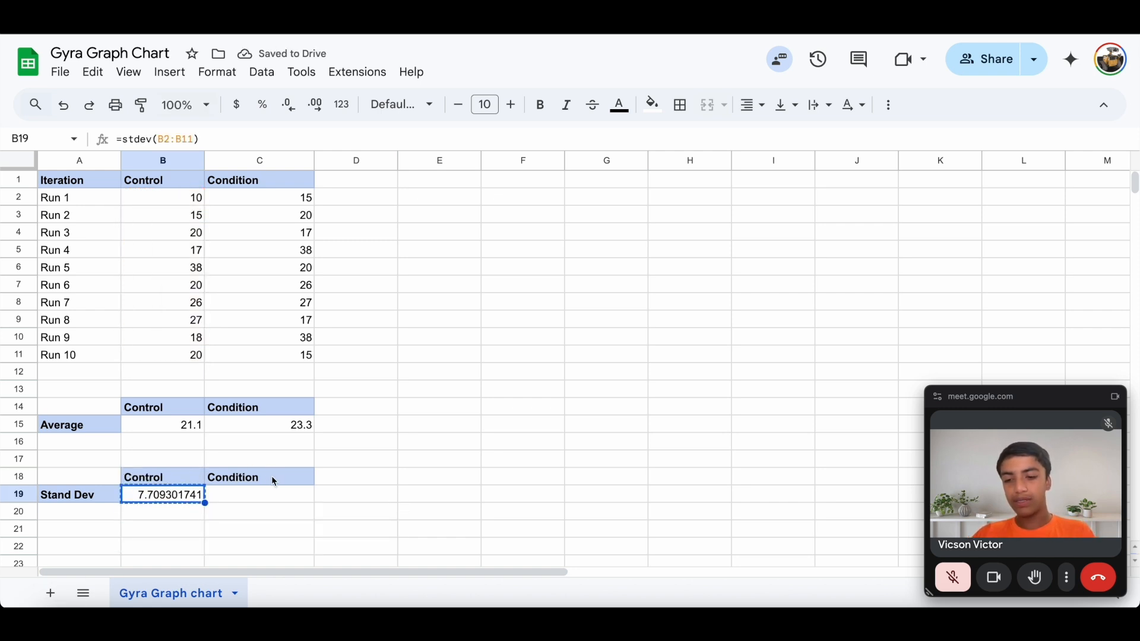
left_click(261, 496)
key("ctrl+v")
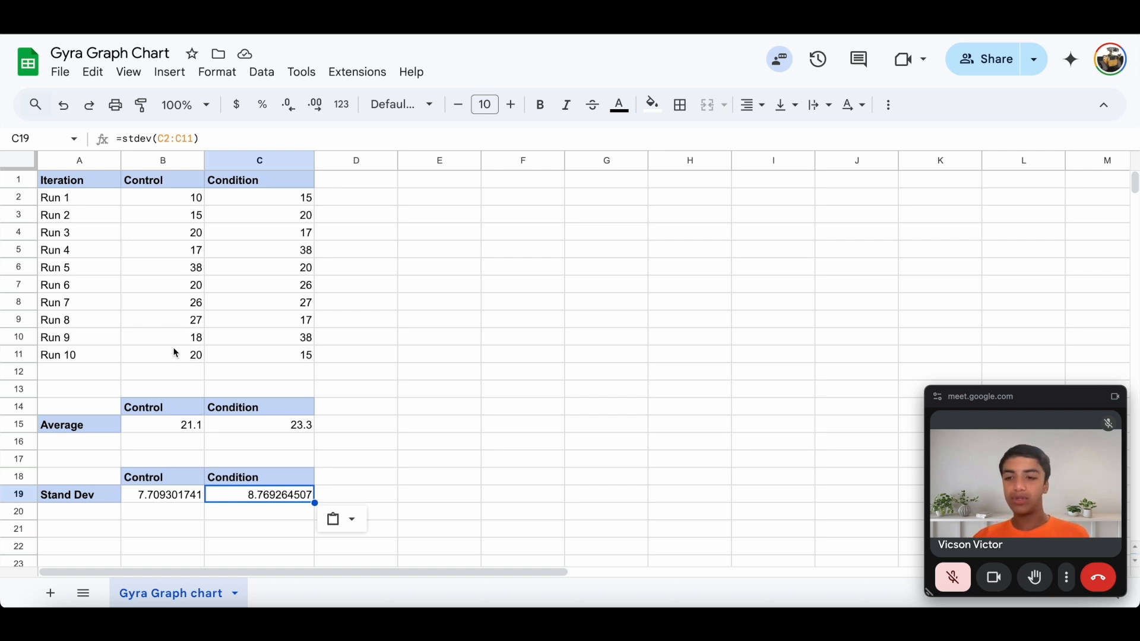
- Insert a chart of the averages in A14:C15, clear the video call window off the chart editor, and place the chart beside the data
left_click_drag(90, 411, 284, 426)
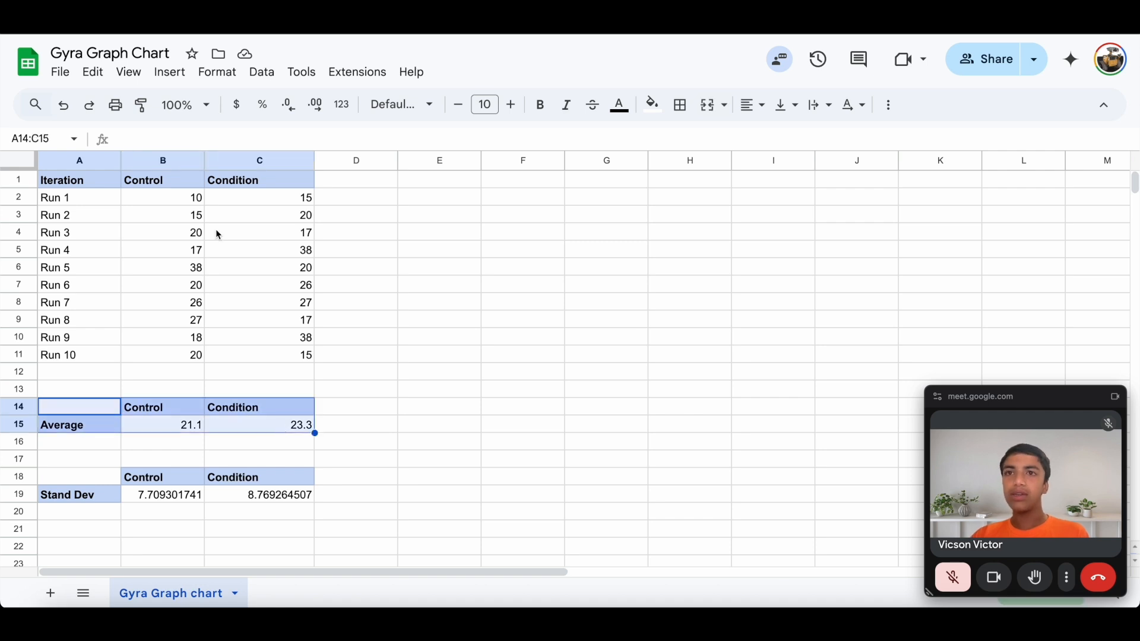
left_click(169, 72)
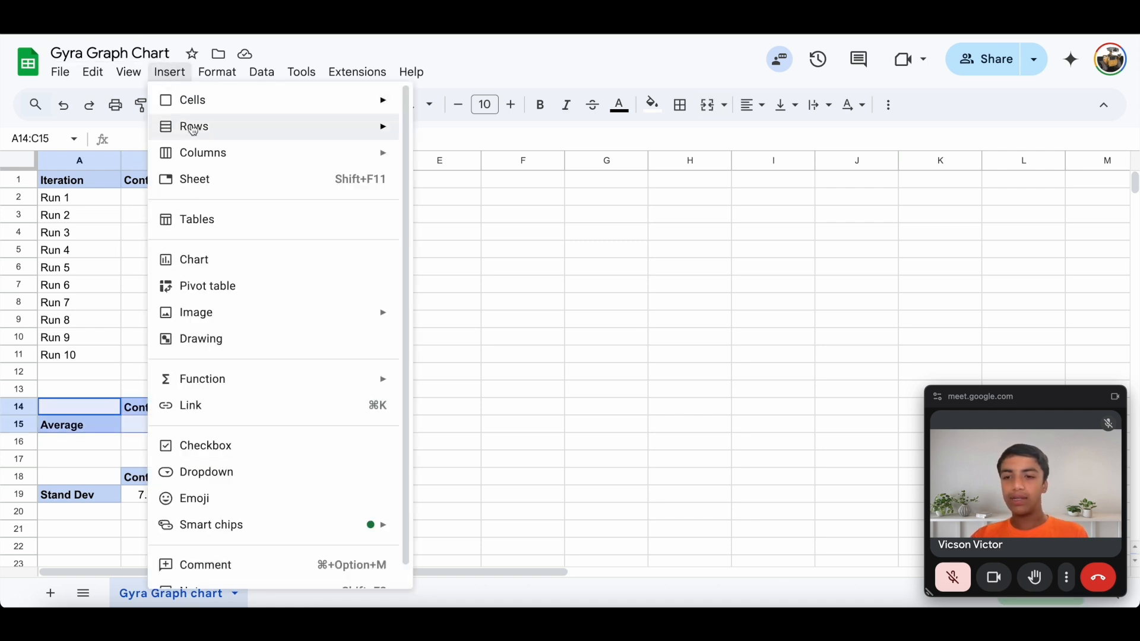
left_click(208, 262)
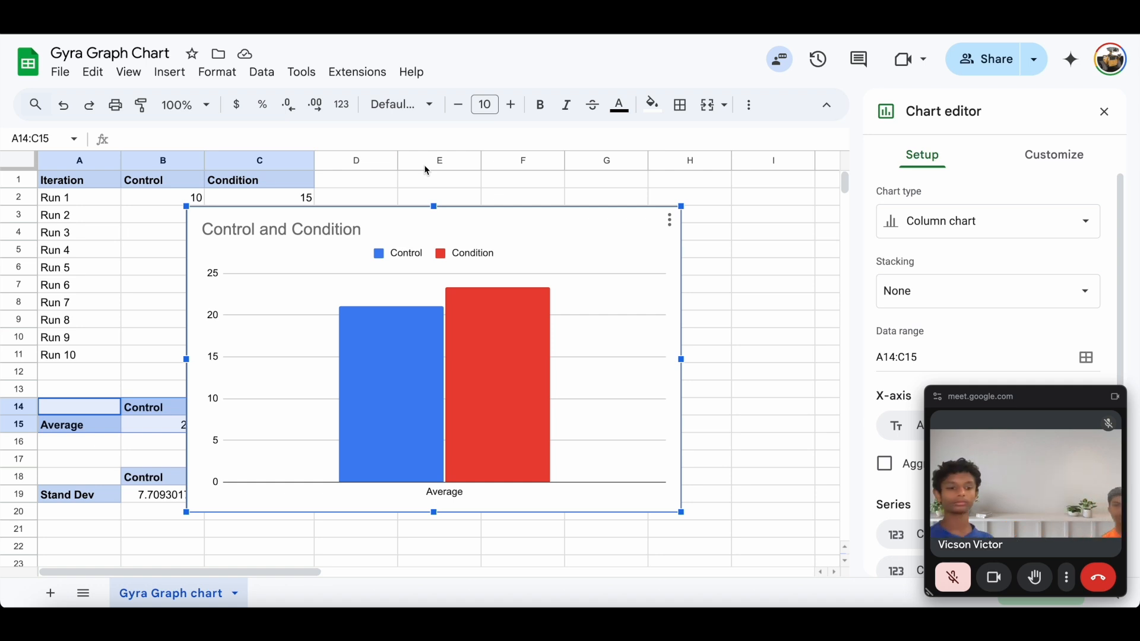
left_click_drag(981, 402, 114, 191)
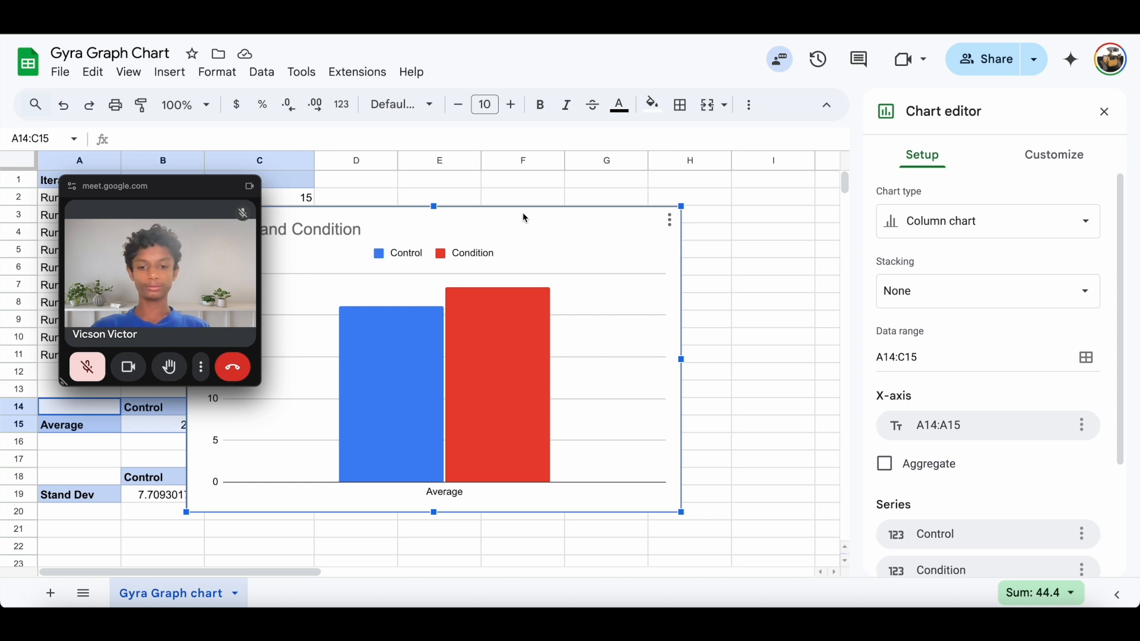
left_click_drag(600, 215, 739, 193)
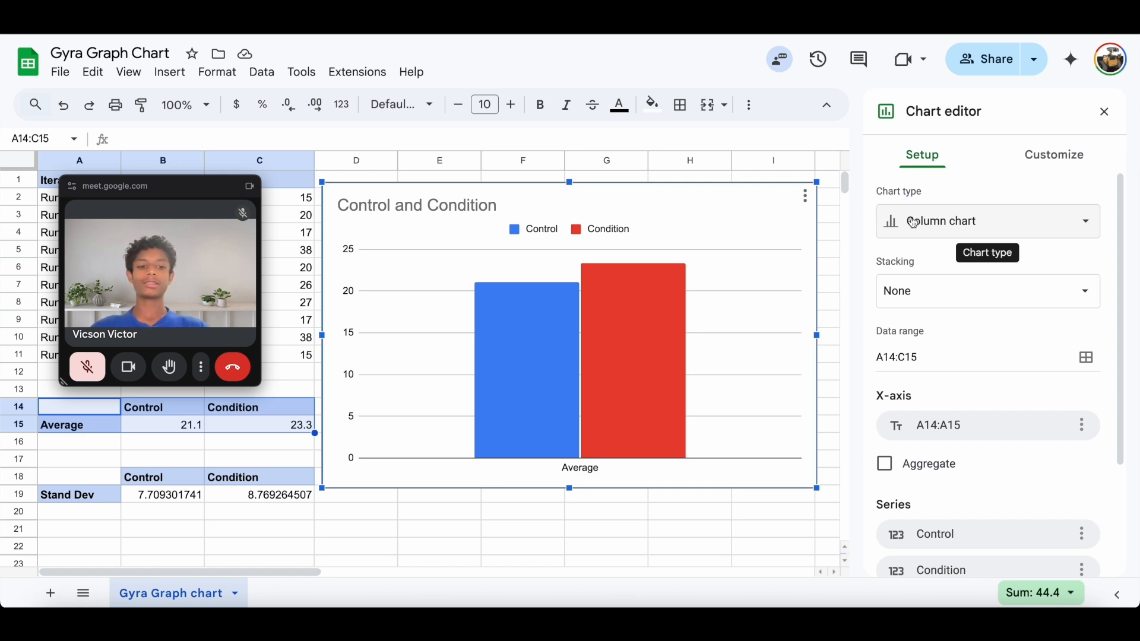
- Add error bars to the chart's Control series and set their type to Constant
left_click(1054, 155)
left_click(936, 314)
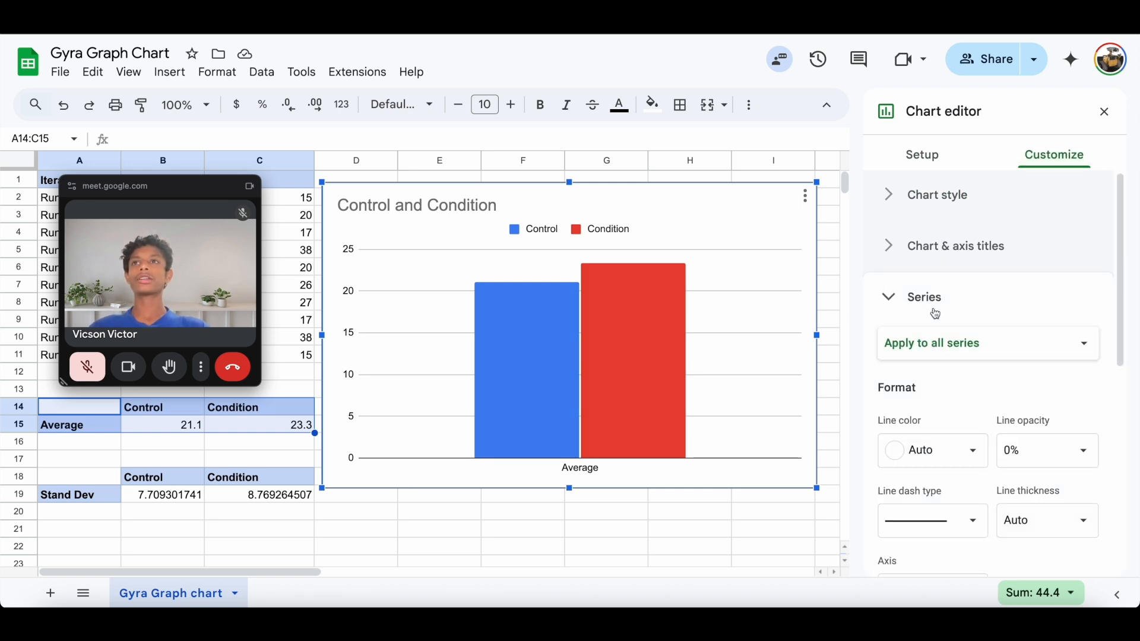
scroll(935, 314, "down", 1)
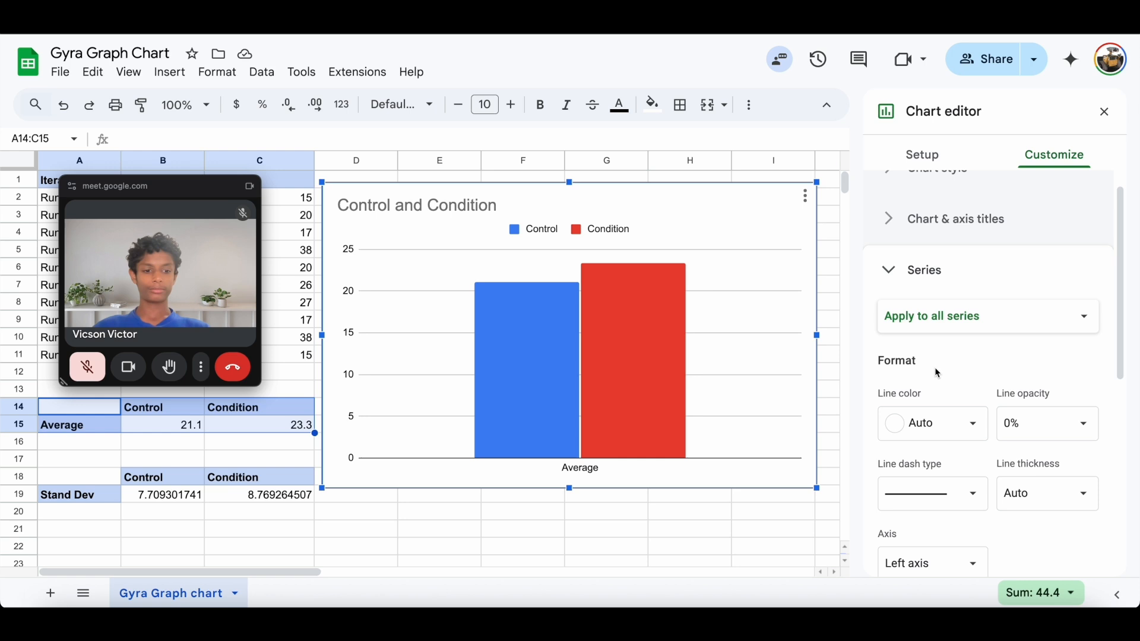
left_click(942, 317)
left_click(943, 337)
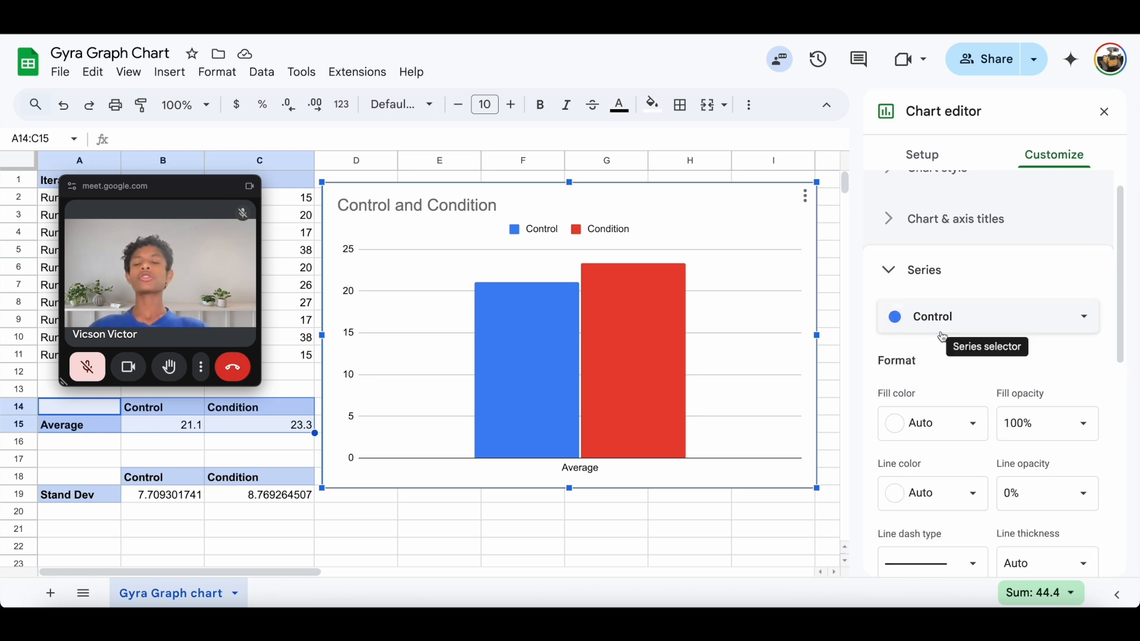
scroll(942, 337, "down", 5)
left_click(887, 482)
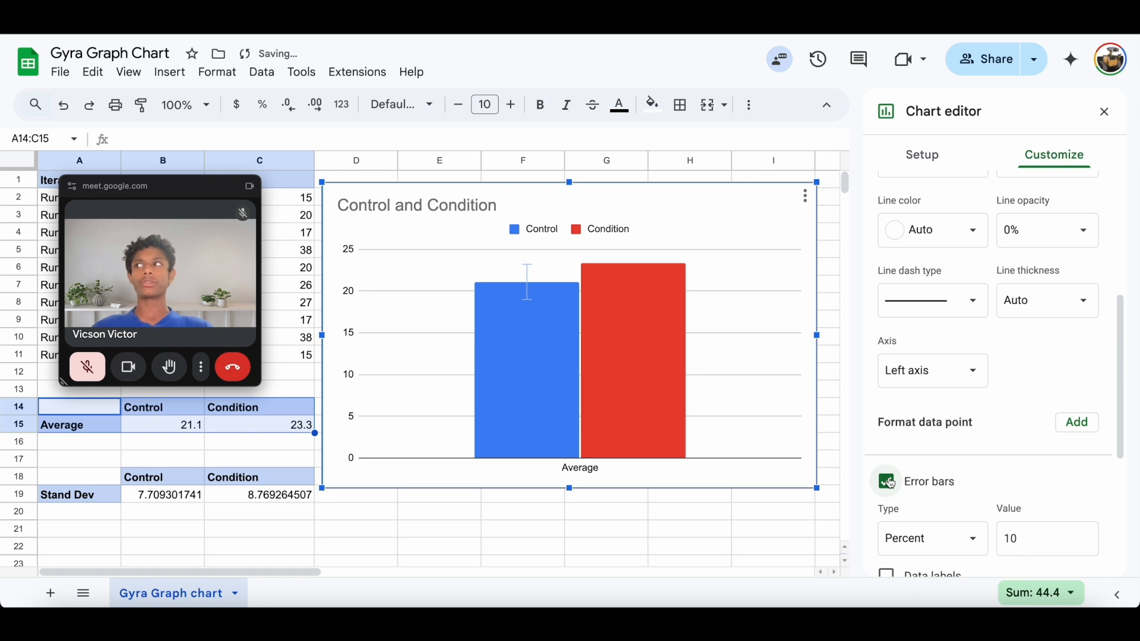
scroll(890, 484, "down", 1)
left_click(895, 399)
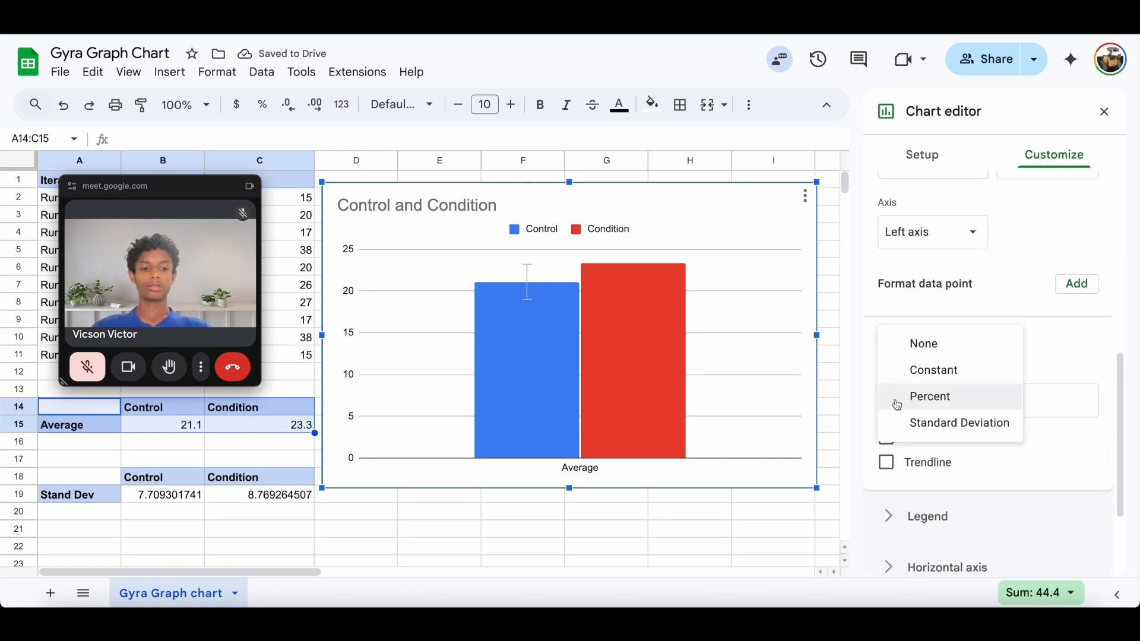
left_click(899, 368)
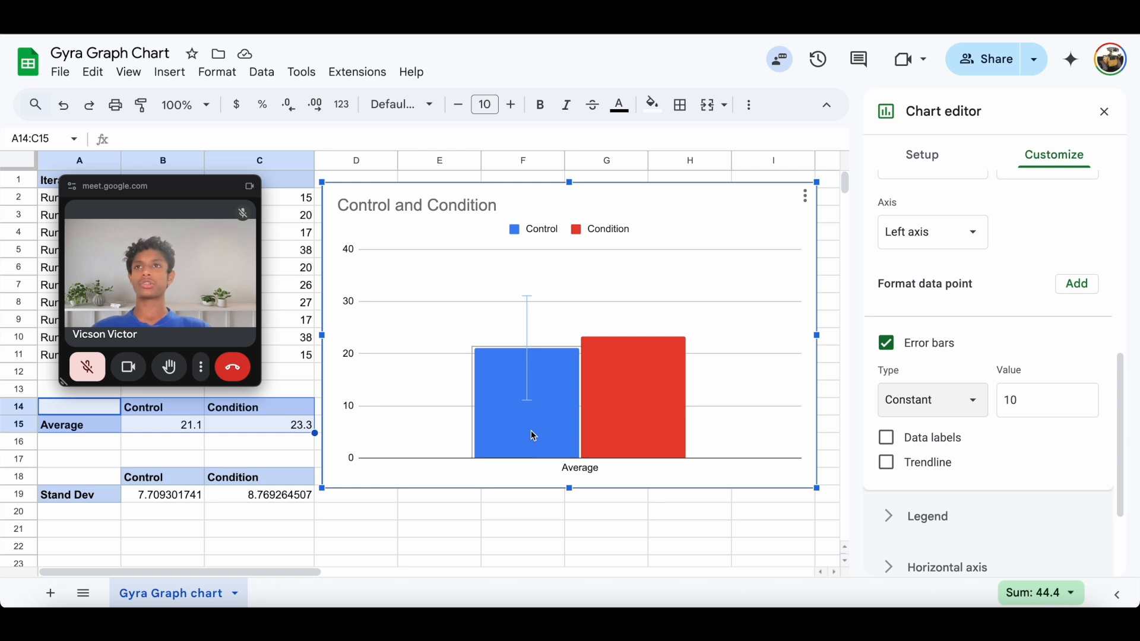
- Copy the Control standard deviation from B19 and reopen the chart's formatting options for the Control series
left_click(346, 552)
left_click(152, 496)
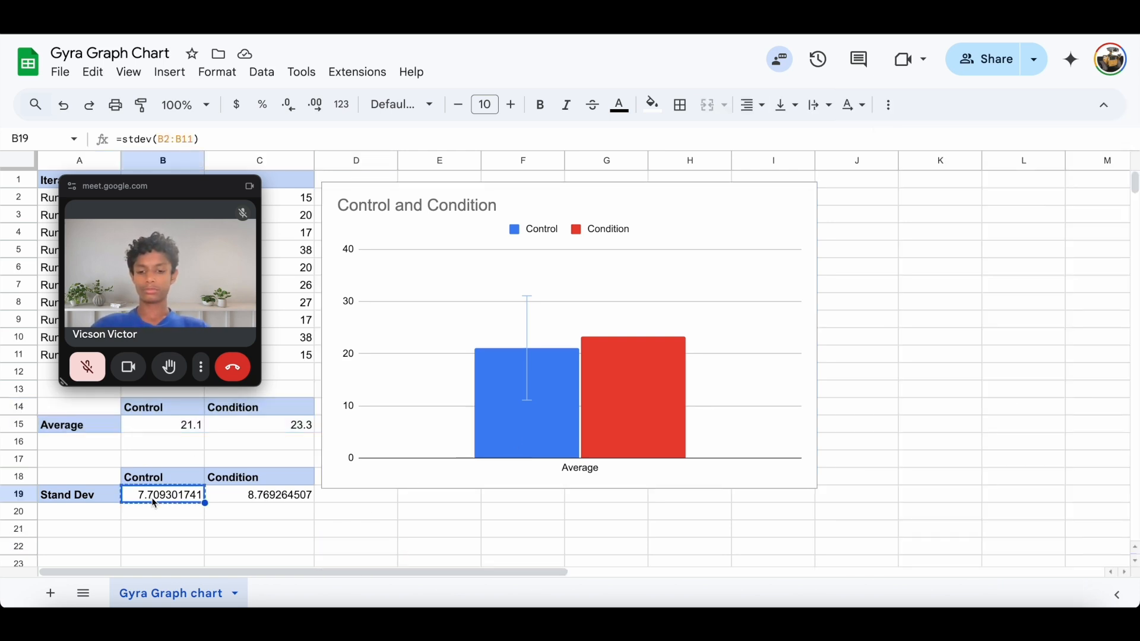
right_click(530, 361)
left_click(542, 416)
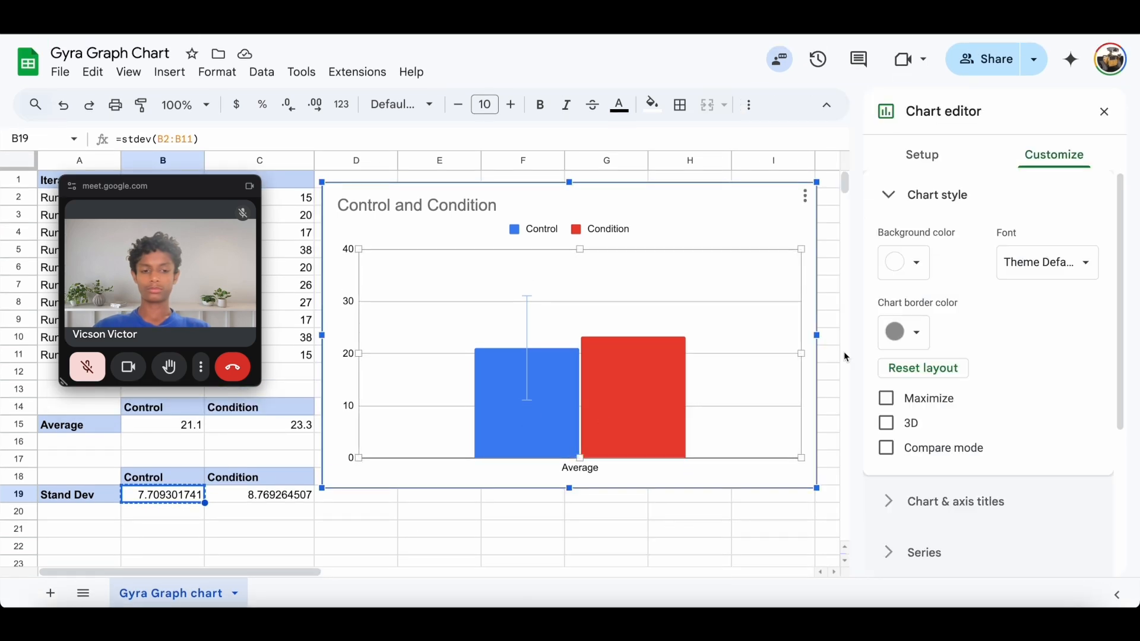
scroll(928, 462, "down", 3)
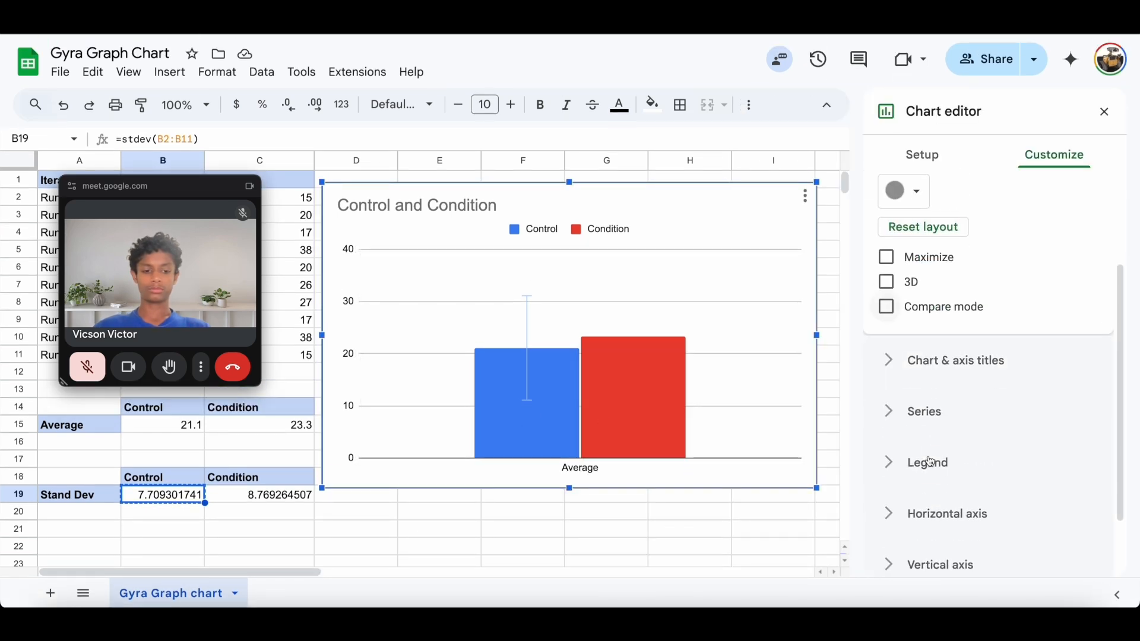
left_click(907, 416)
scroll(907, 416, "down", 1)
scroll(906, 411, "up", 3)
left_click(939, 285)
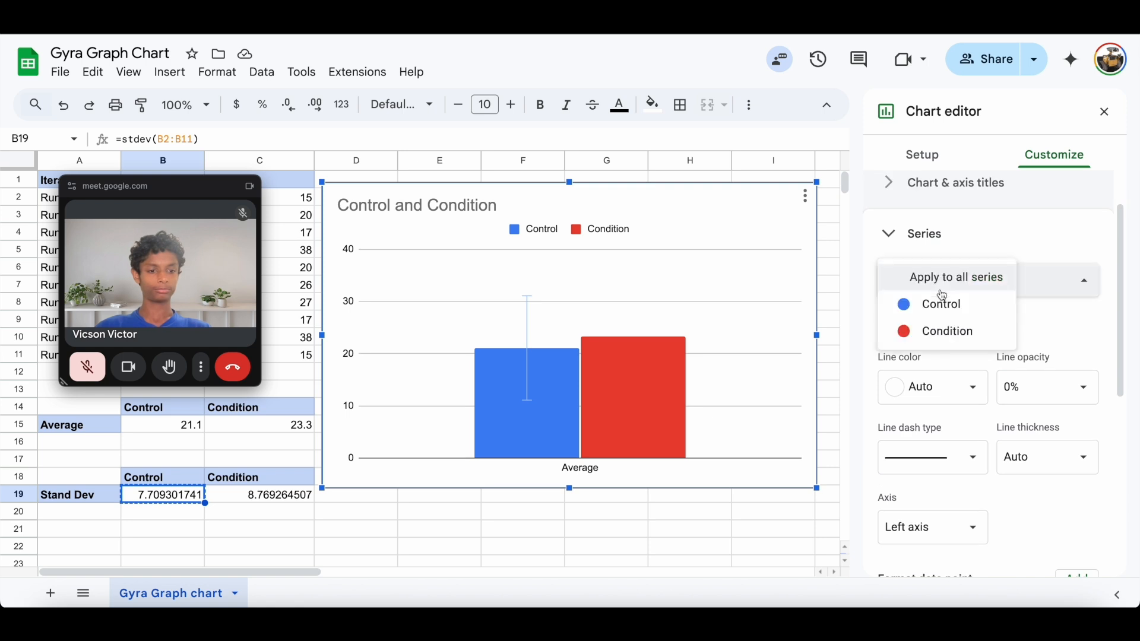
left_click(938, 303)
- Set the Control series error bars to the Constant type with the copied value 7.709301741
scroll(938, 315, "down", 6)
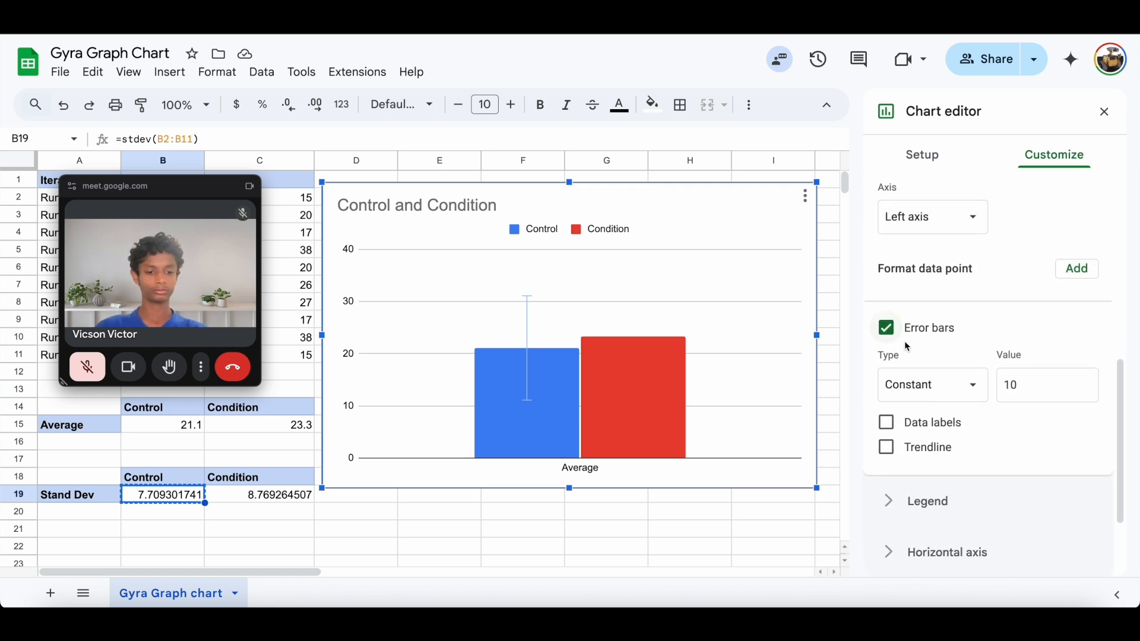
left_click(903, 380)
left_click(935, 408)
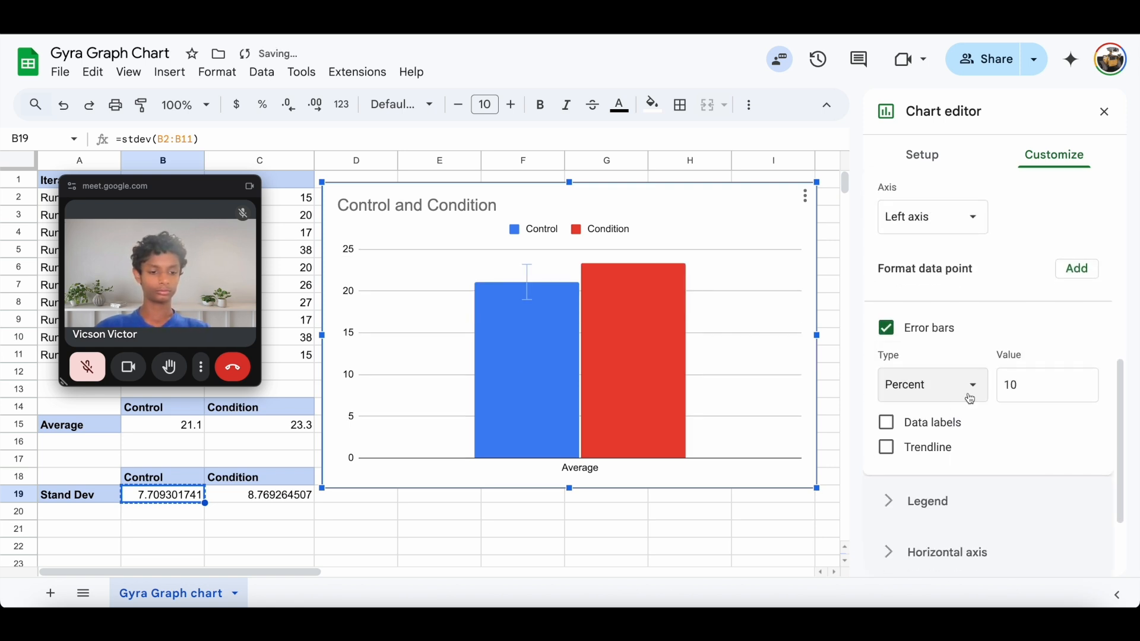
left_click(936, 388)
left_click(934, 355)
left_click(1036, 391)
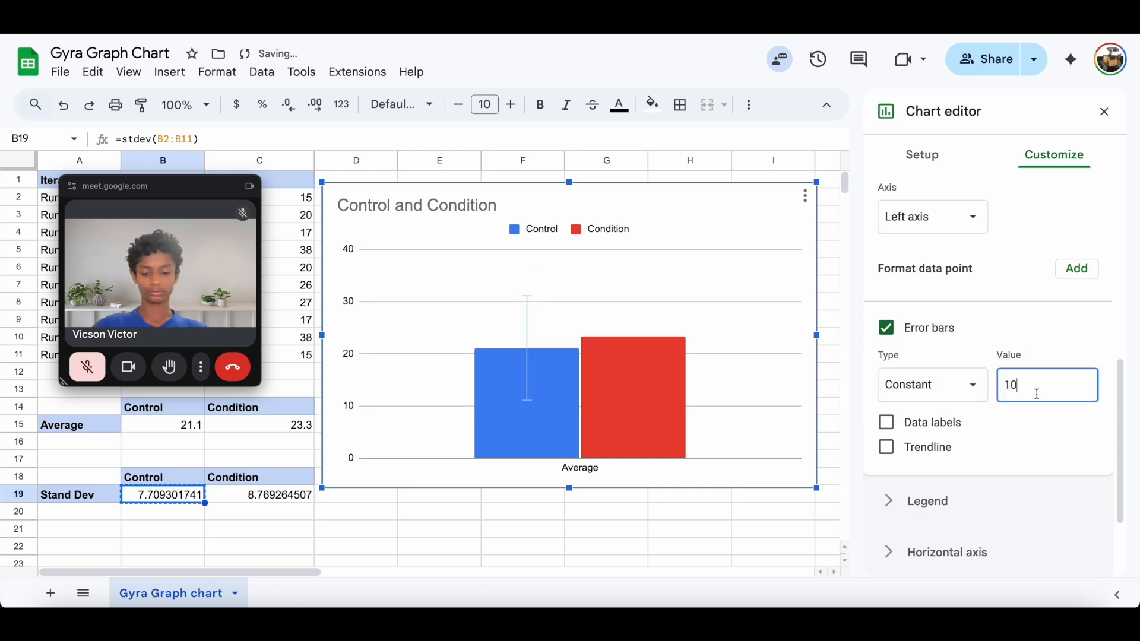
type("7.709301741")
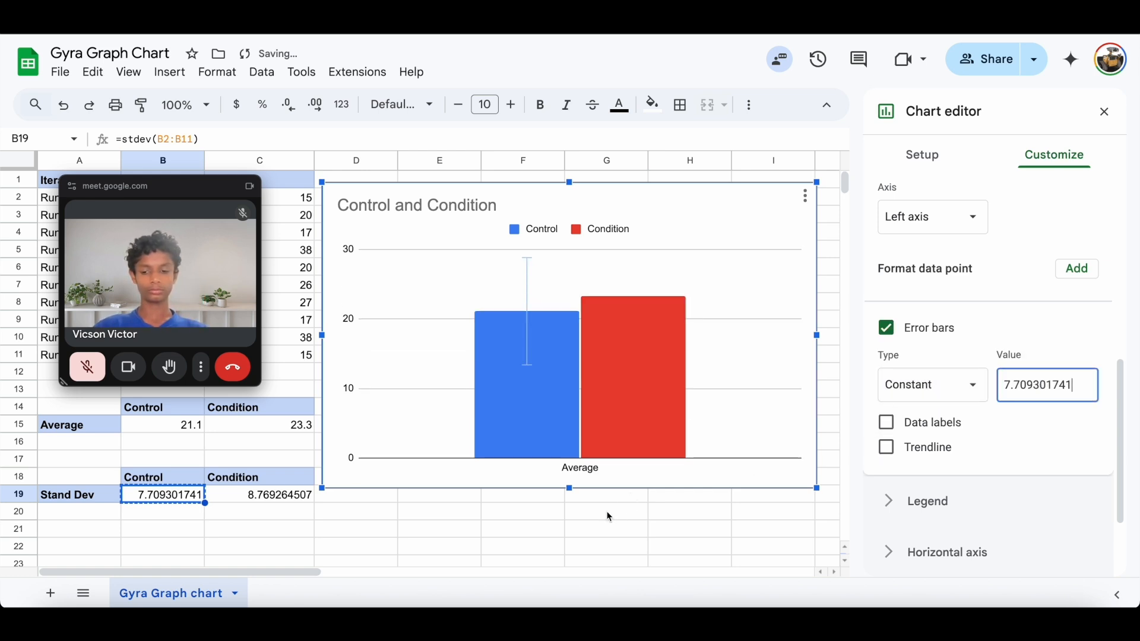
- Copy the Condition standard deviation from C19 and open the chart's formatting options for the Condition series
left_click(607, 514)
left_click(267, 498)
key("ctrl+c")
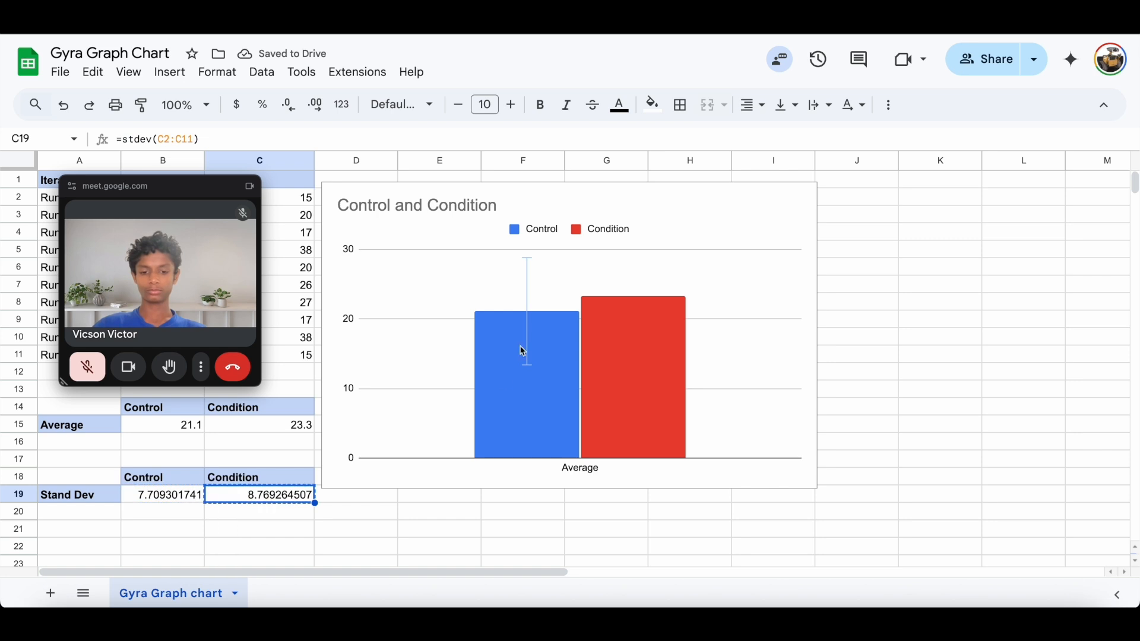
right_click(526, 350)
left_click(545, 416)
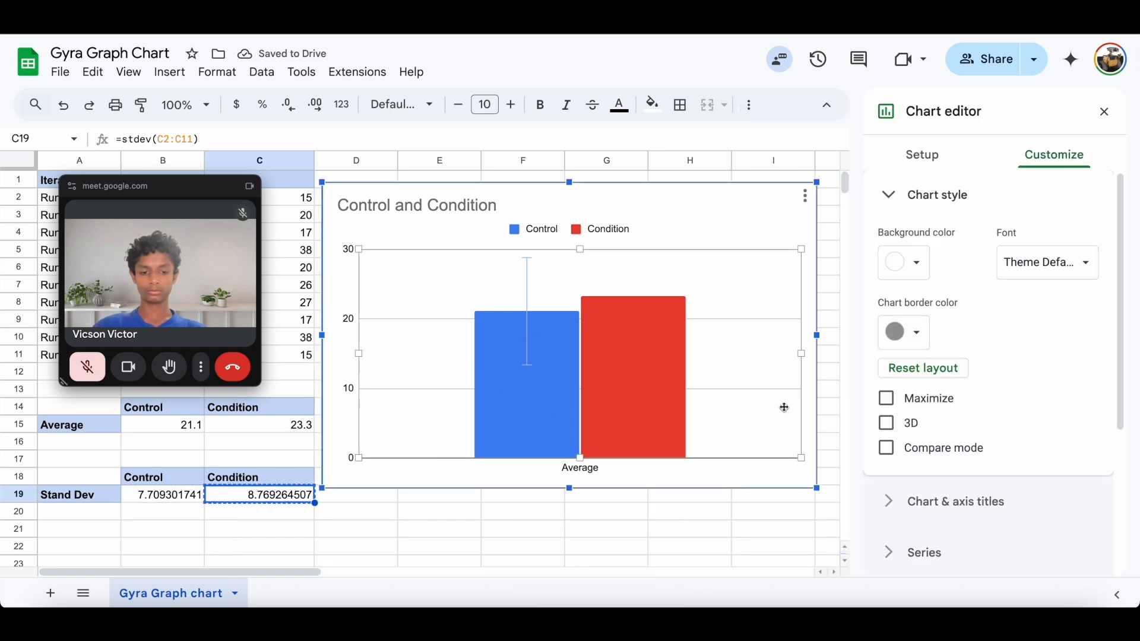
scroll(908, 442, "down", 2)
left_click(917, 439)
scroll(937, 356, "up", 1)
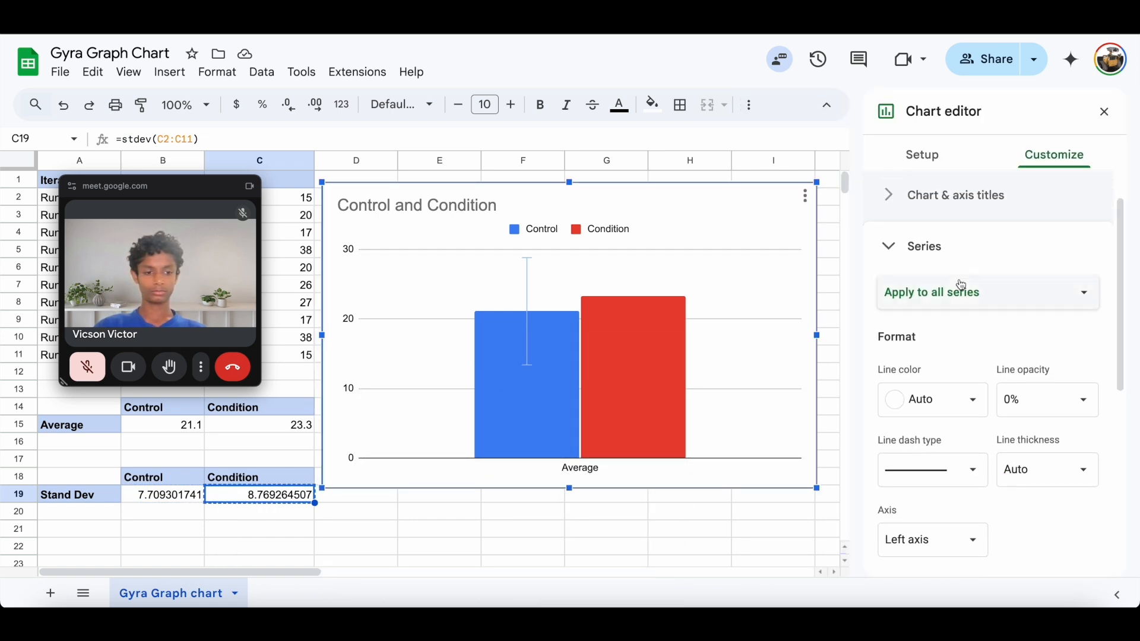
left_click(958, 285)
left_click(944, 341)
scroll(945, 346, "down", 4)
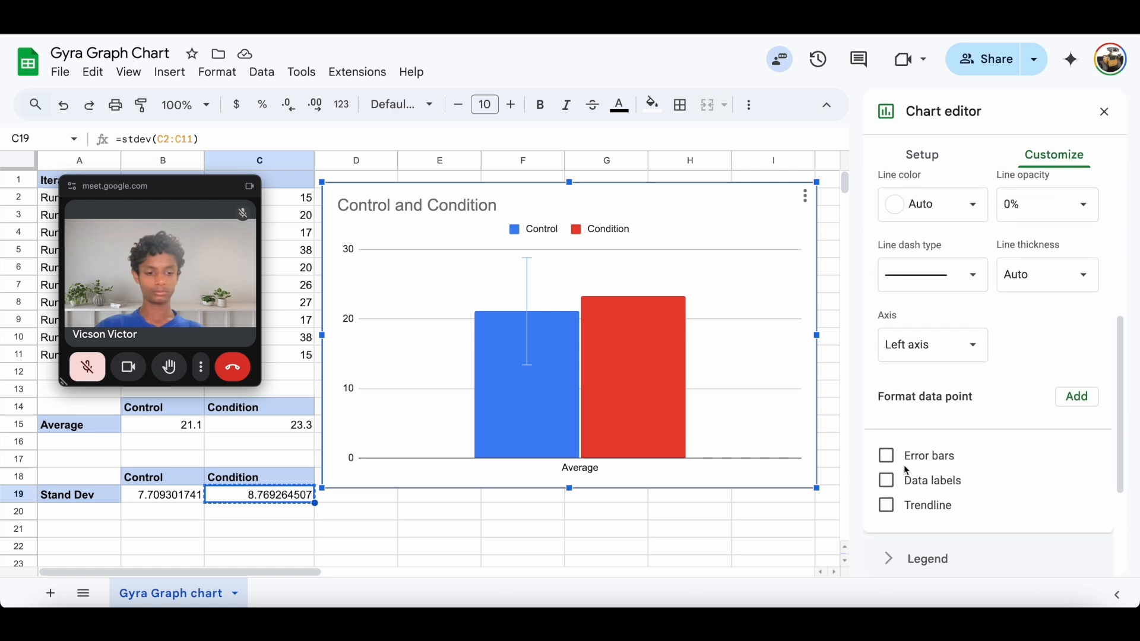
- Add error bars to the Condition series using the Constant type and the copied value 8.769264507
left_click(890, 460)
left_click(897, 512)
left_click(934, 483)
left_click(1003, 499)
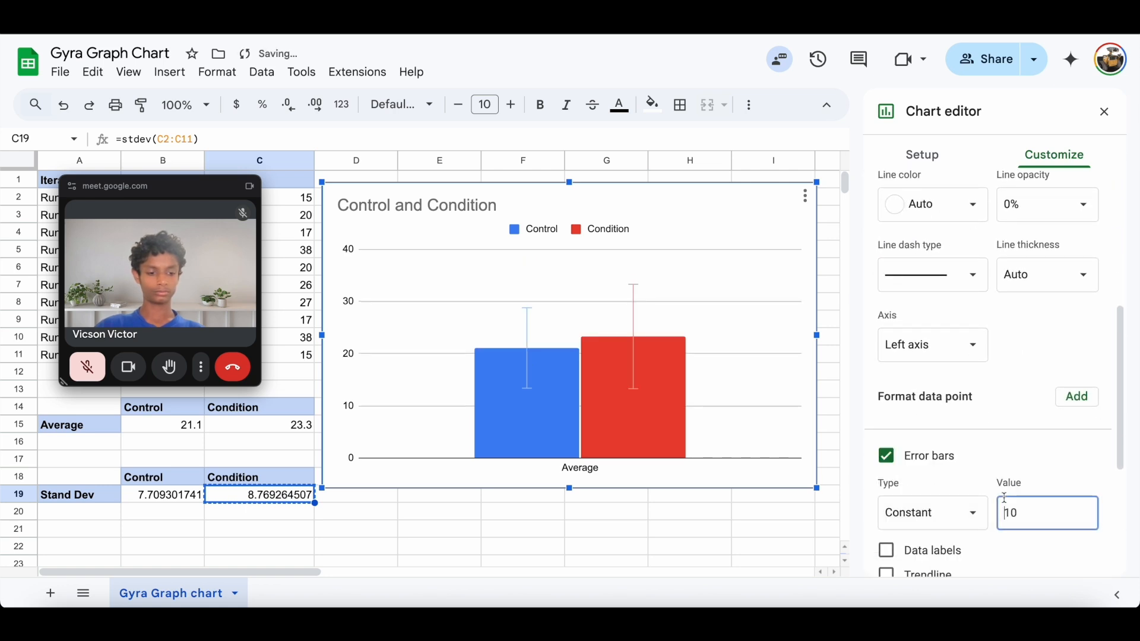
double_click(1004, 499)
key("ctrl+v")
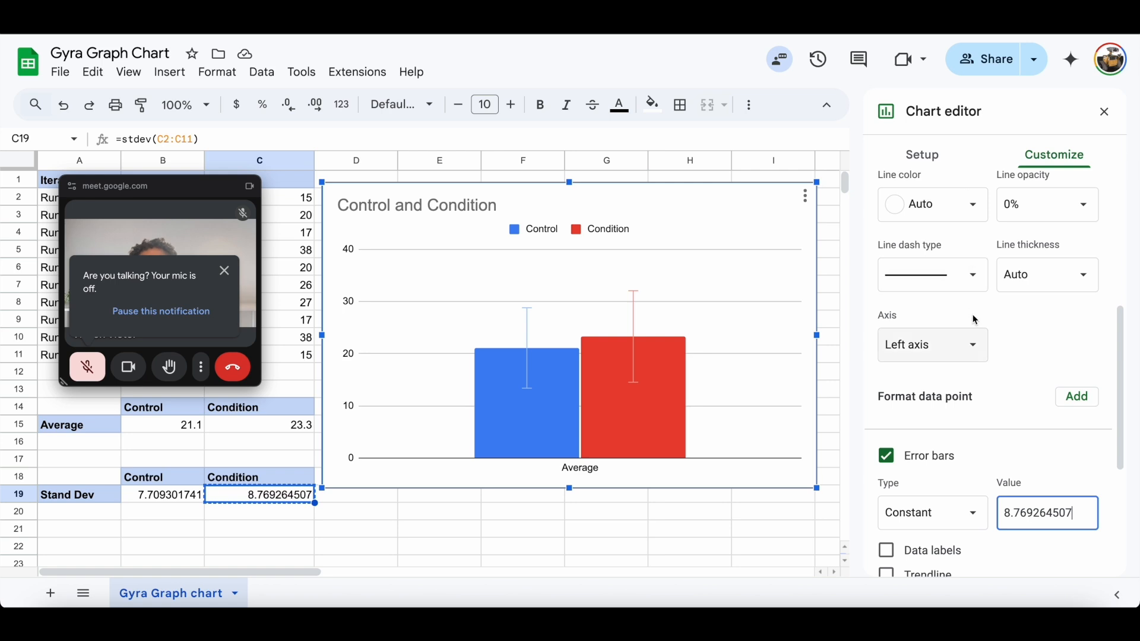
- Remove the chart's legend by setting its position to None
scroll(976, 332, "up", 2)
scroll(972, 318, "up", 5)
left_click(946, 305)
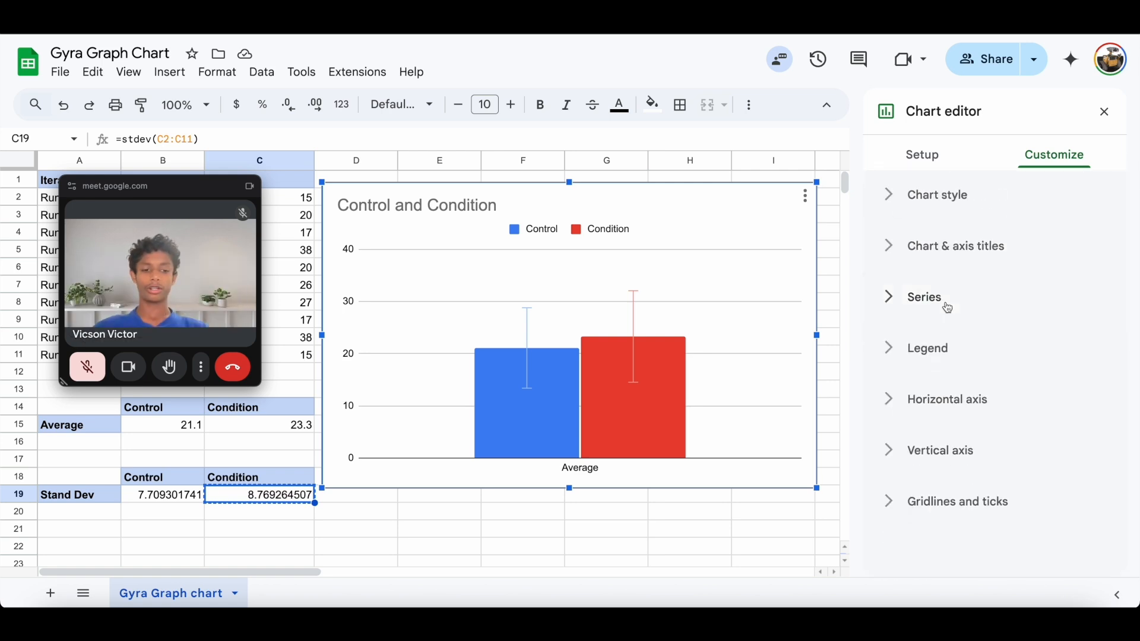
left_click(927, 344)
left_click(917, 414)
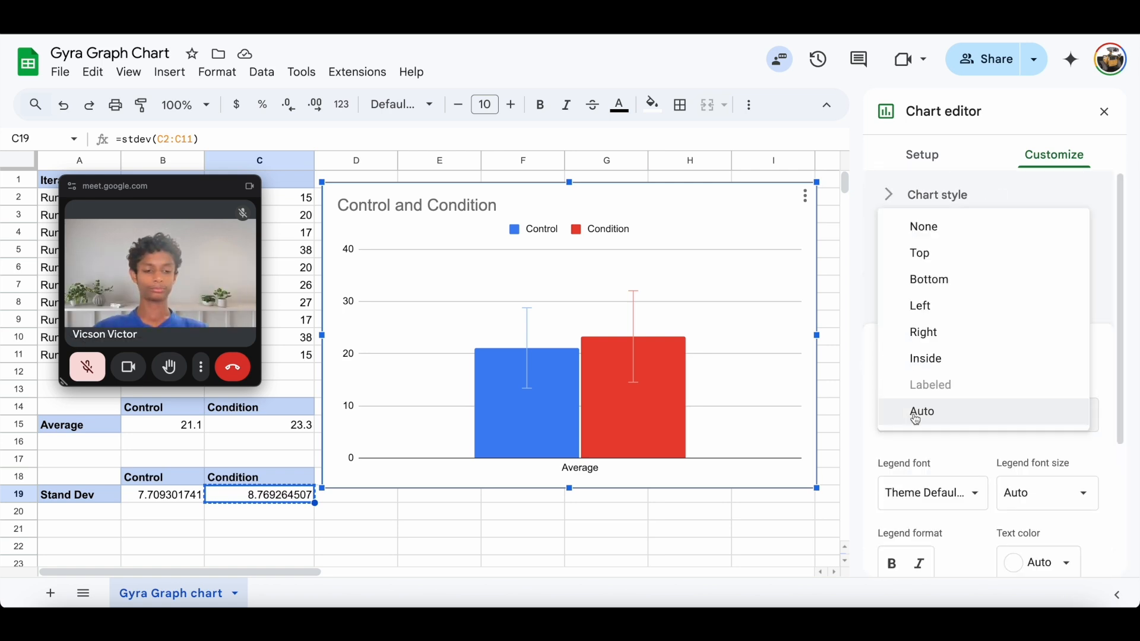
left_click(913, 224)
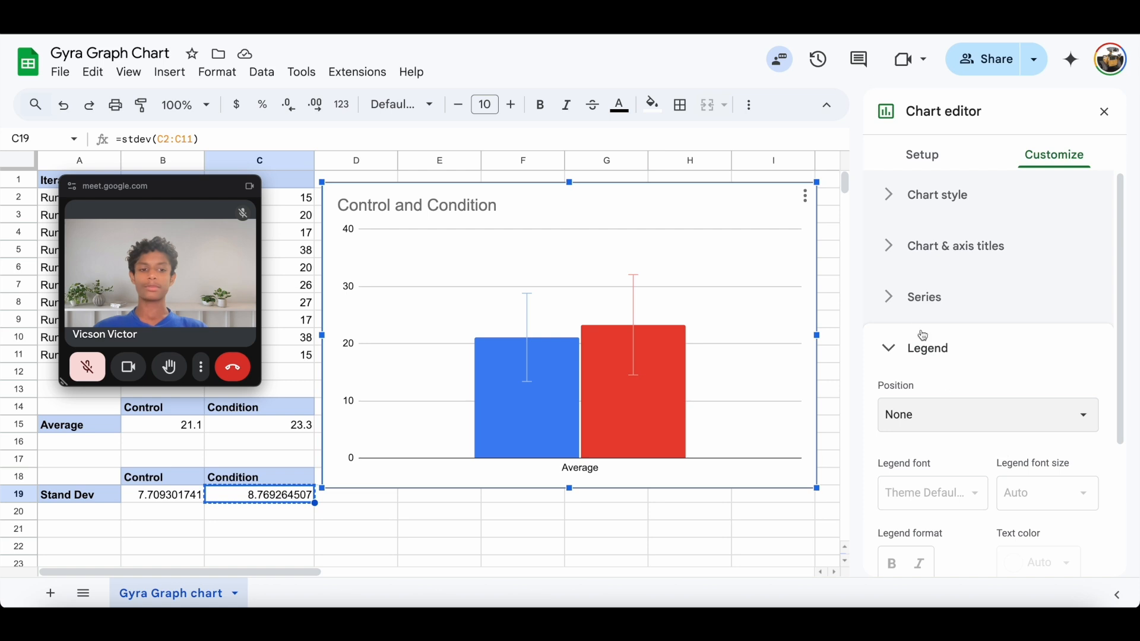
- Replace the chart title with "Comparison of X and Y"
left_click(930, 247)
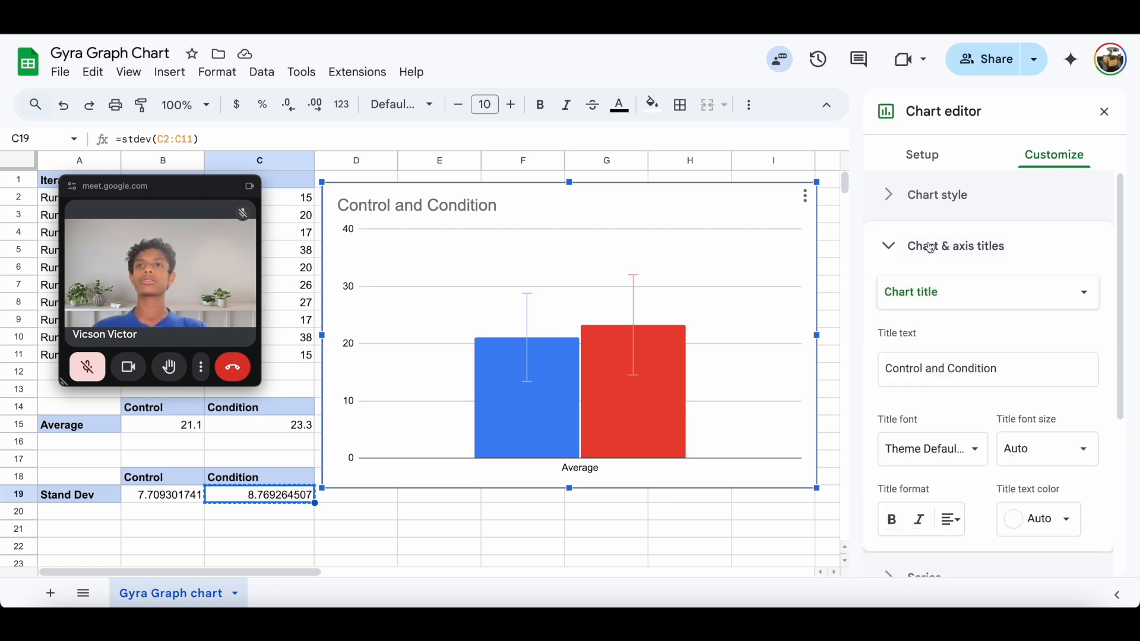
left_click(919, 368)
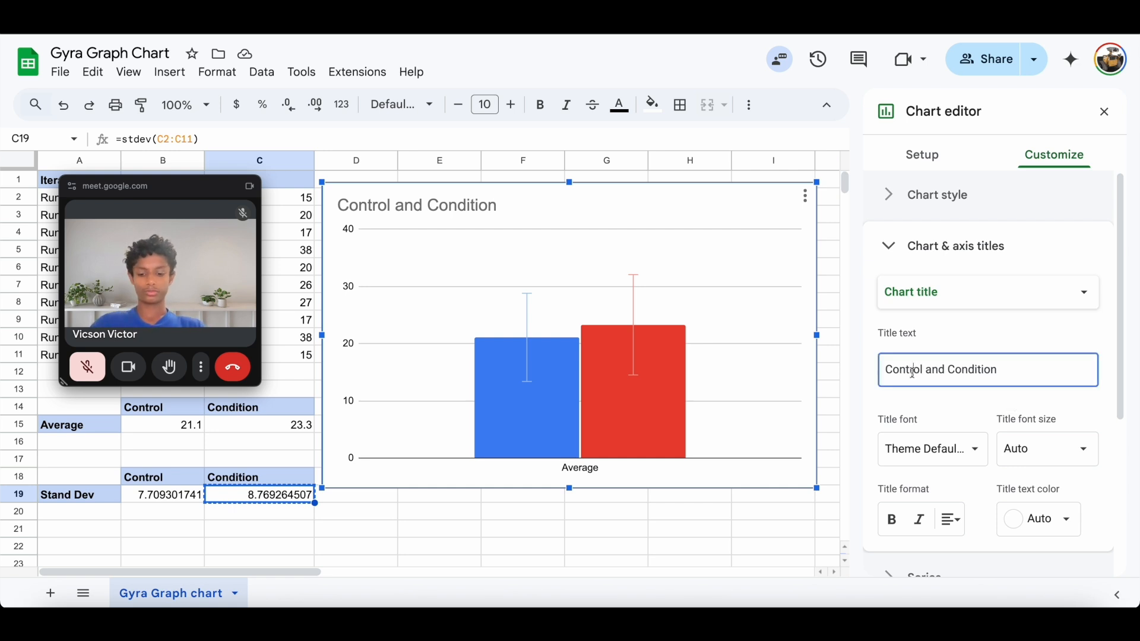
type("Comp")
key("ctrl+a")
type("C")
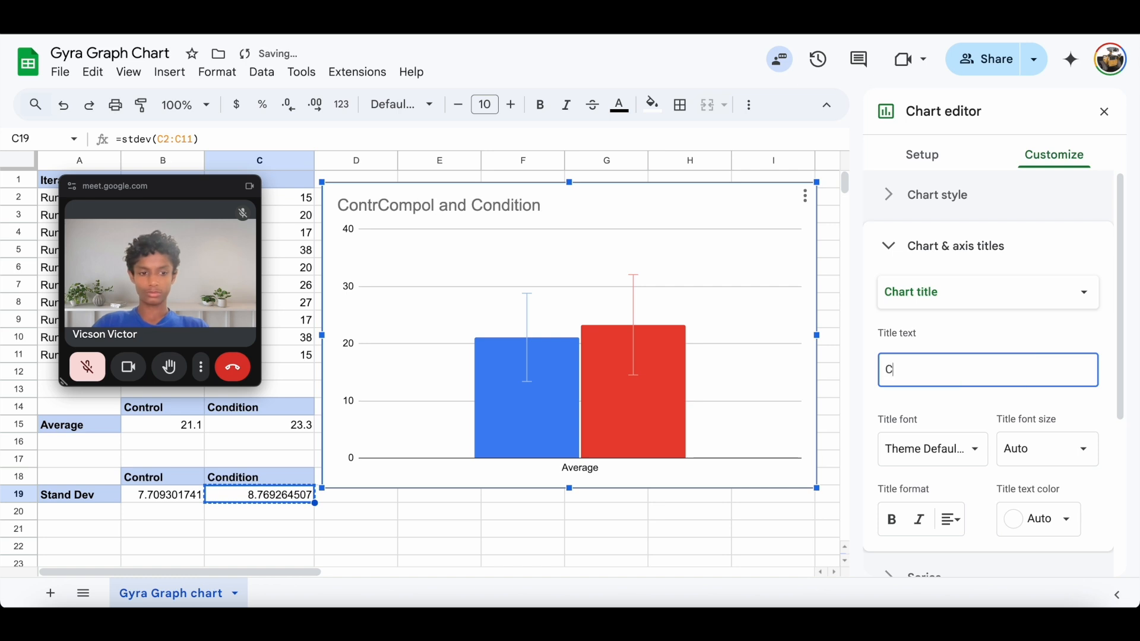
type("omparison of ")
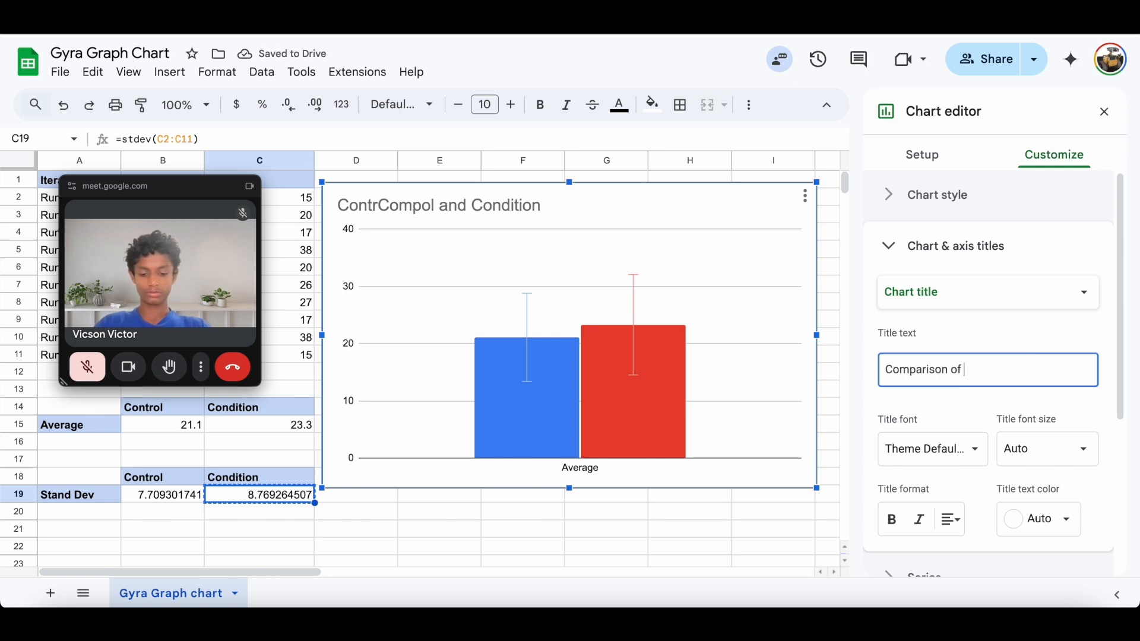
type("X and Y")
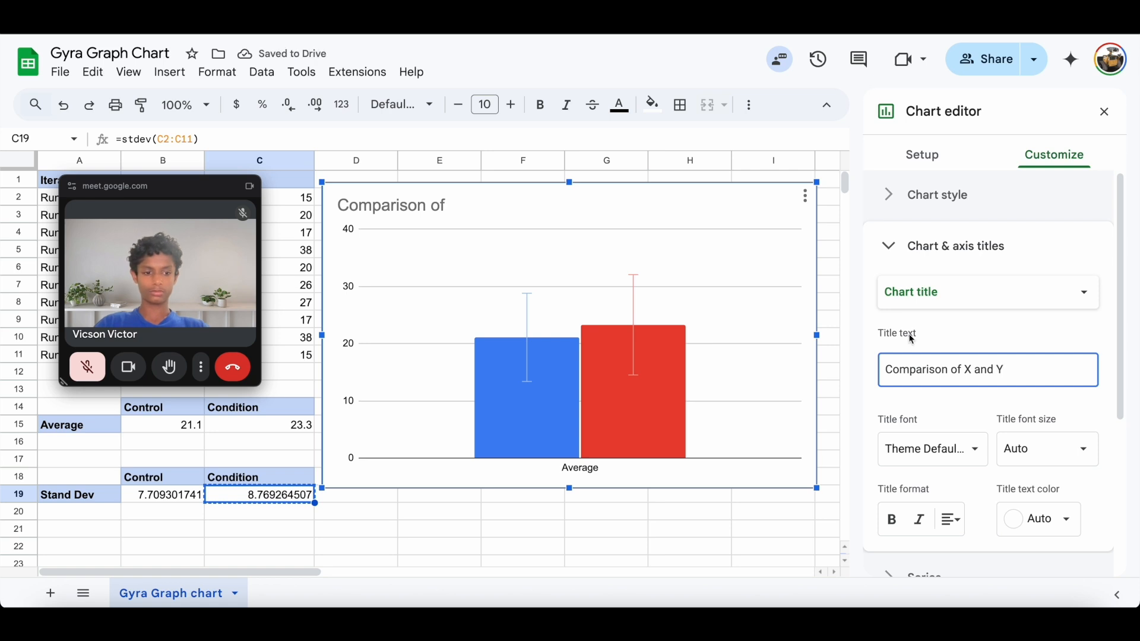
left_click(953, 315)
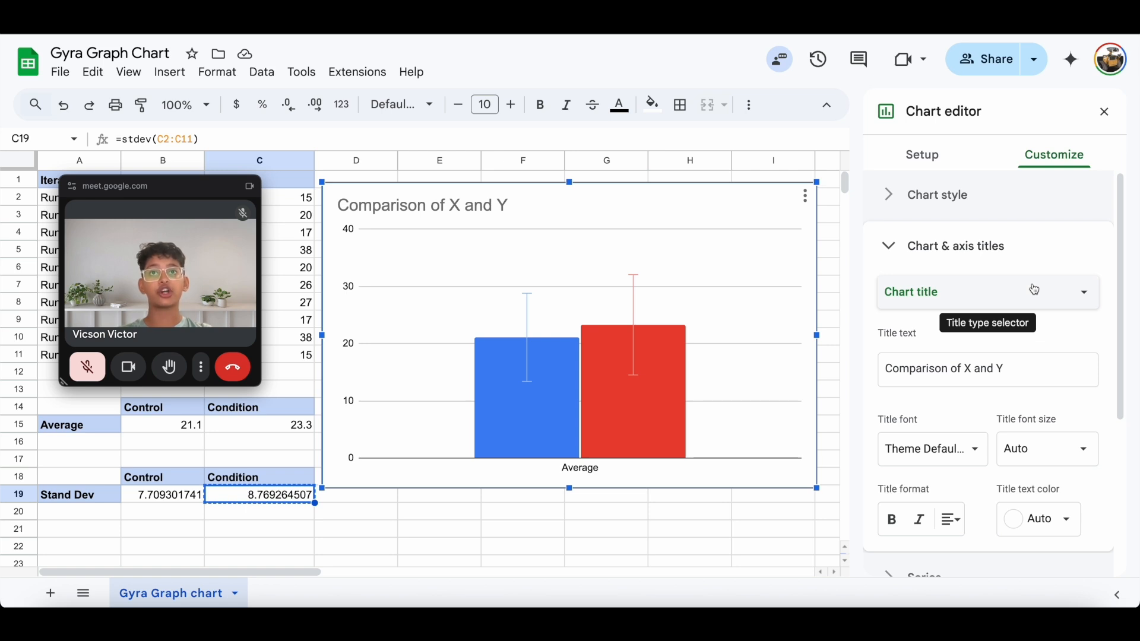
- Set the chart's horizontal axis title to "Treatment Group"
left_click(991, 290)
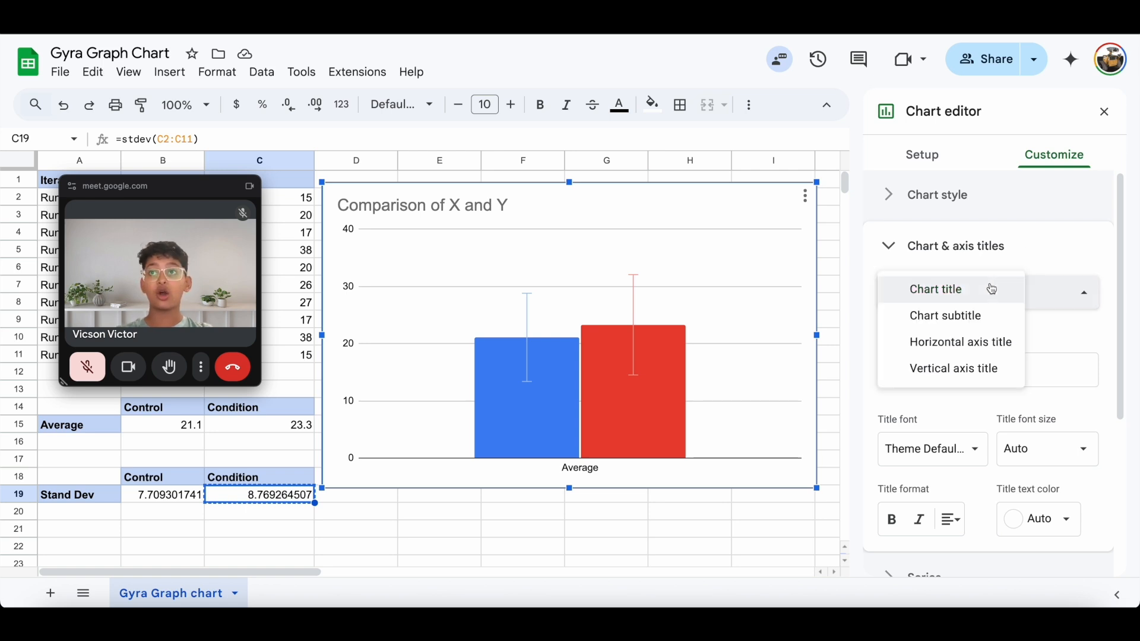
left_click(967, 335)
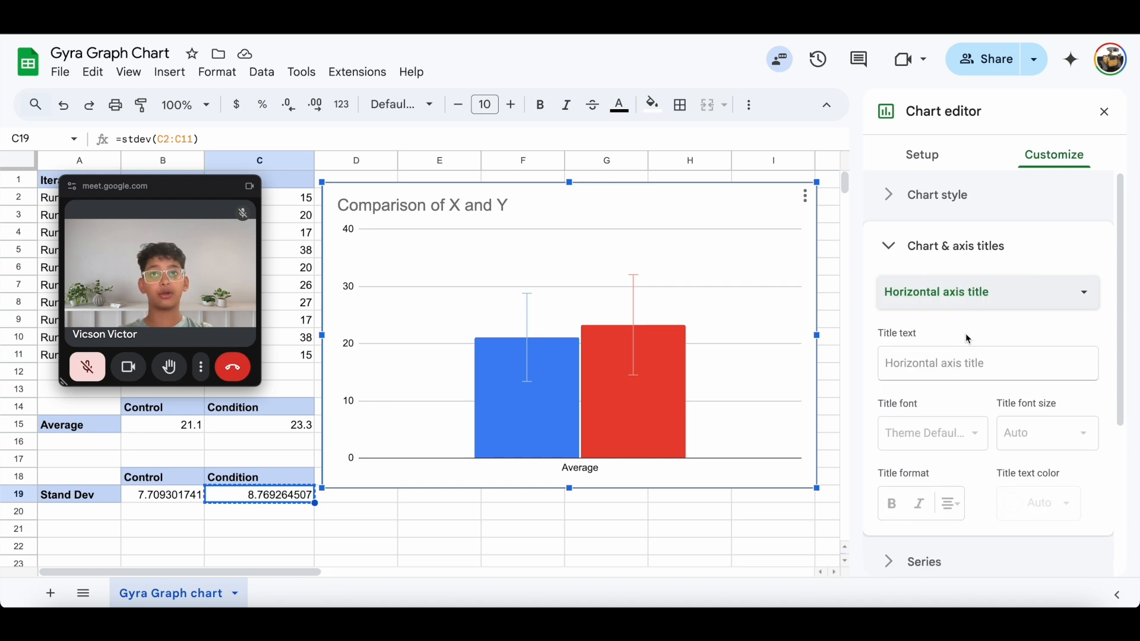
left_click(965, 363)
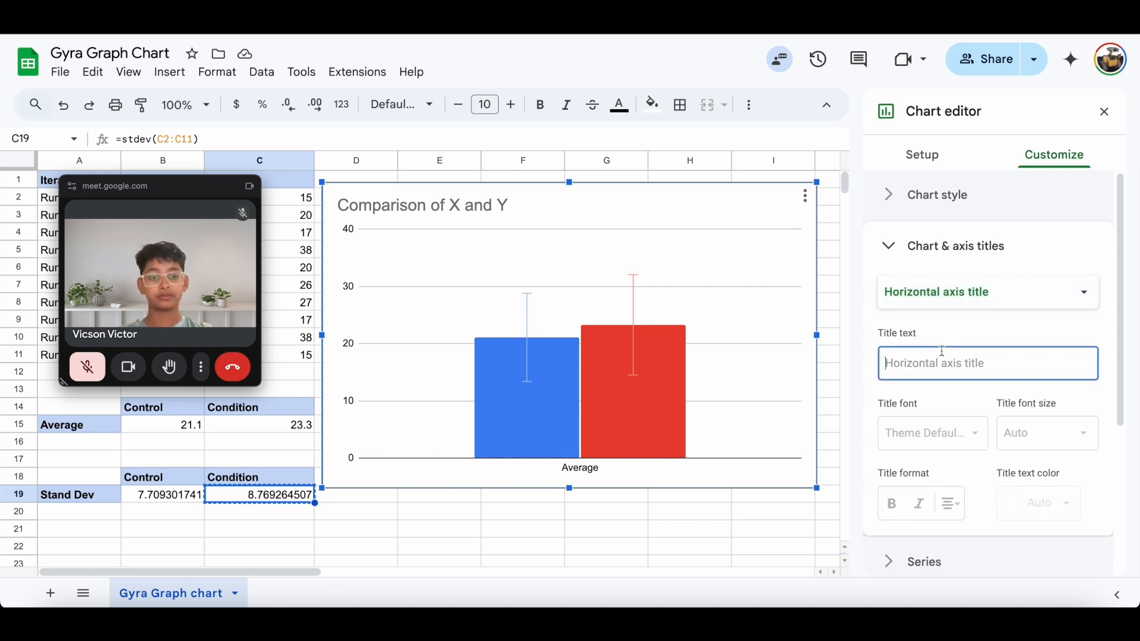
type("Treatment Group")
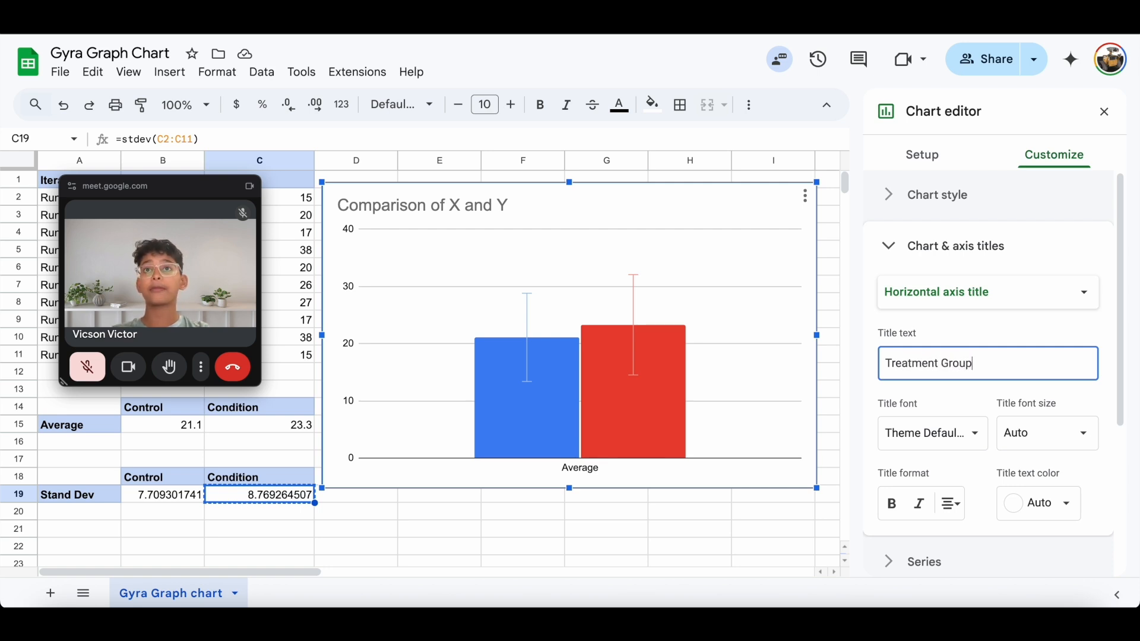
- Set the chart's vertical axis title to "[Measured Variable] (Units)"
left_click(938, 306)
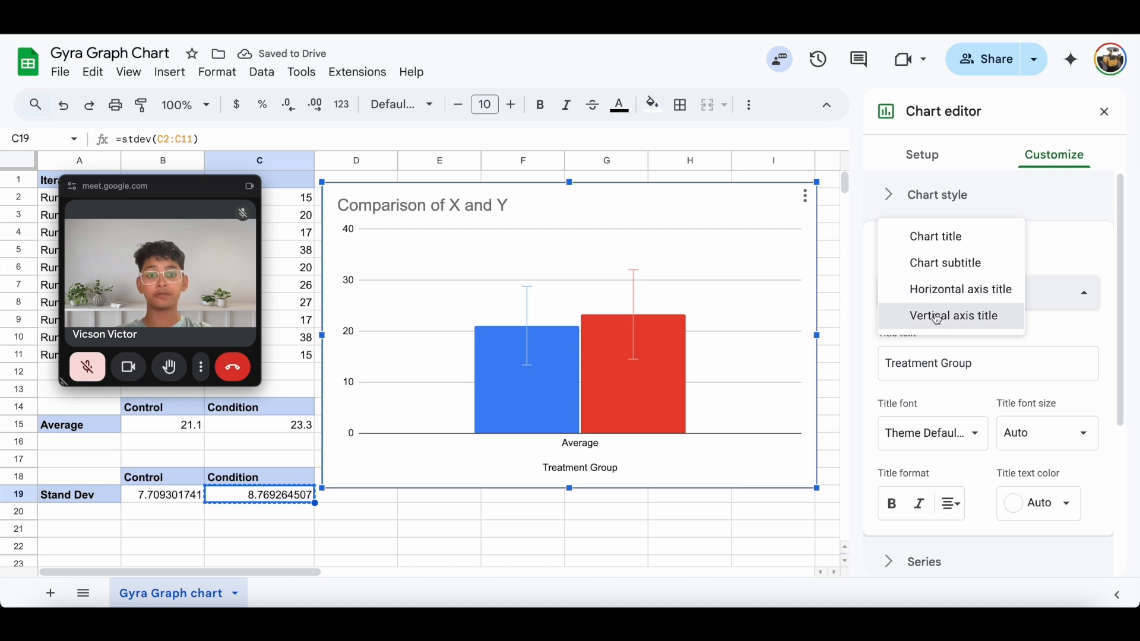
left_click(938, 315)
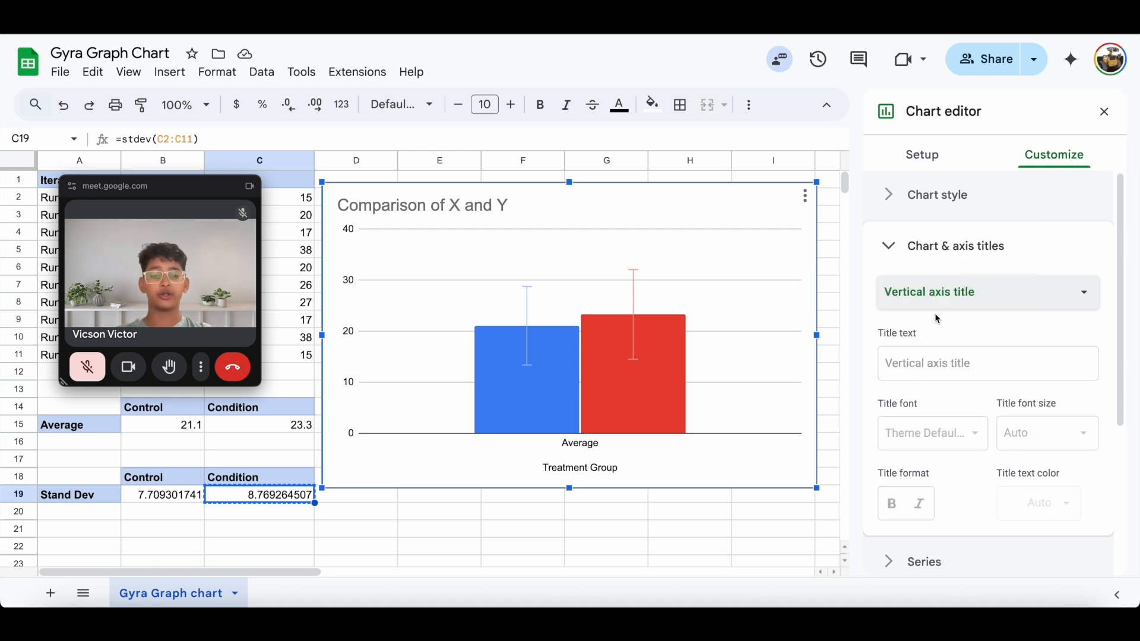
left_click(918, 362)
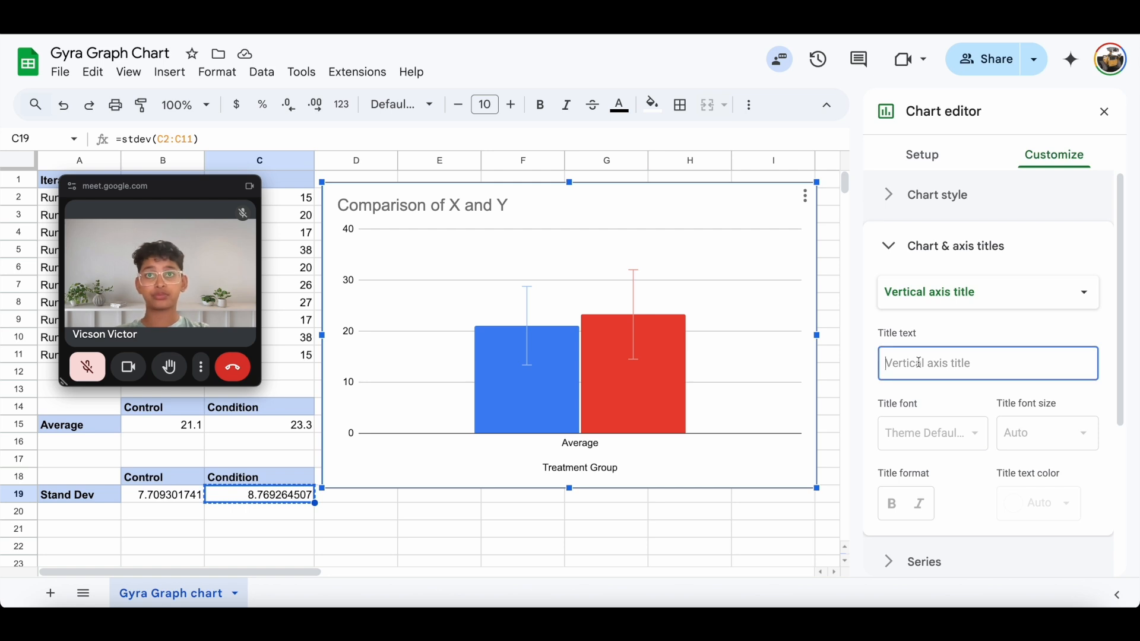
type("[Meas")
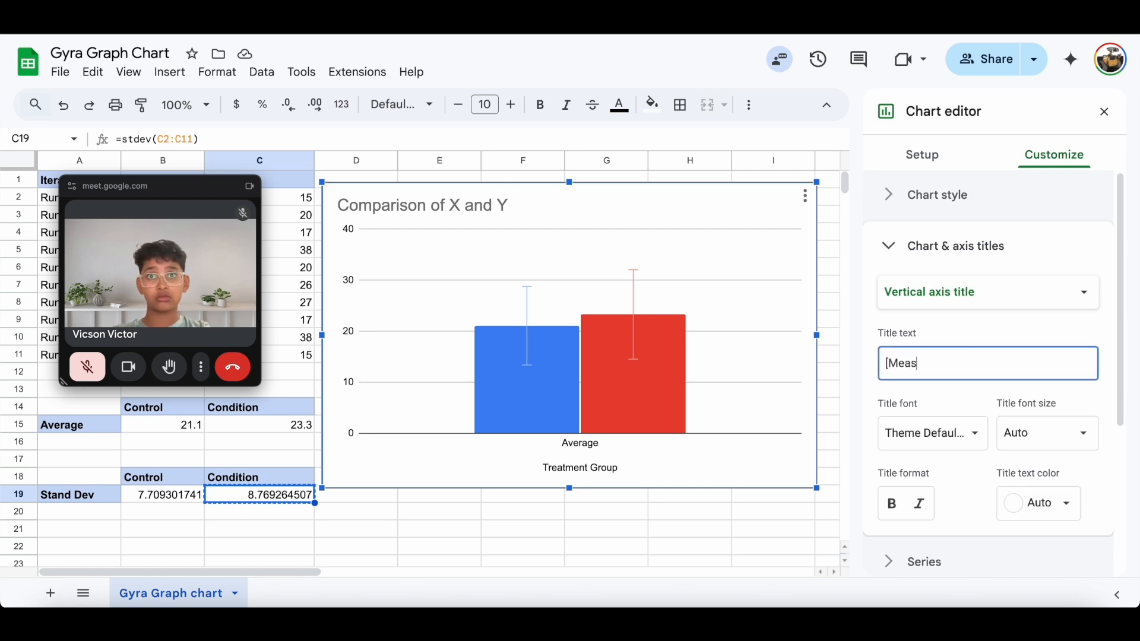
type("ured Variab")
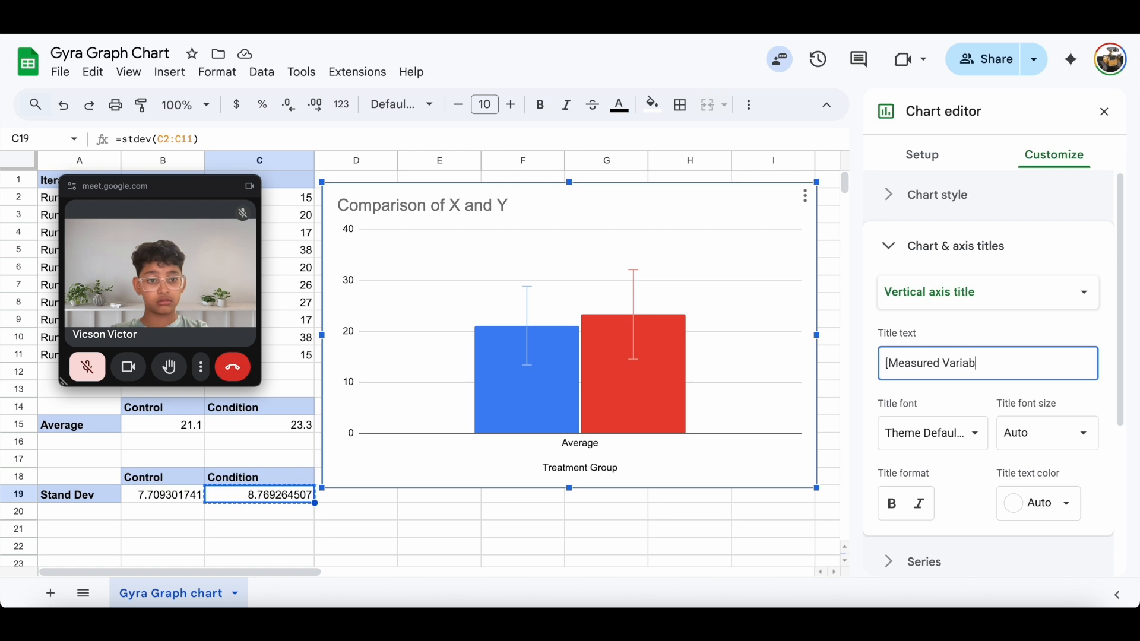
type("le] ")
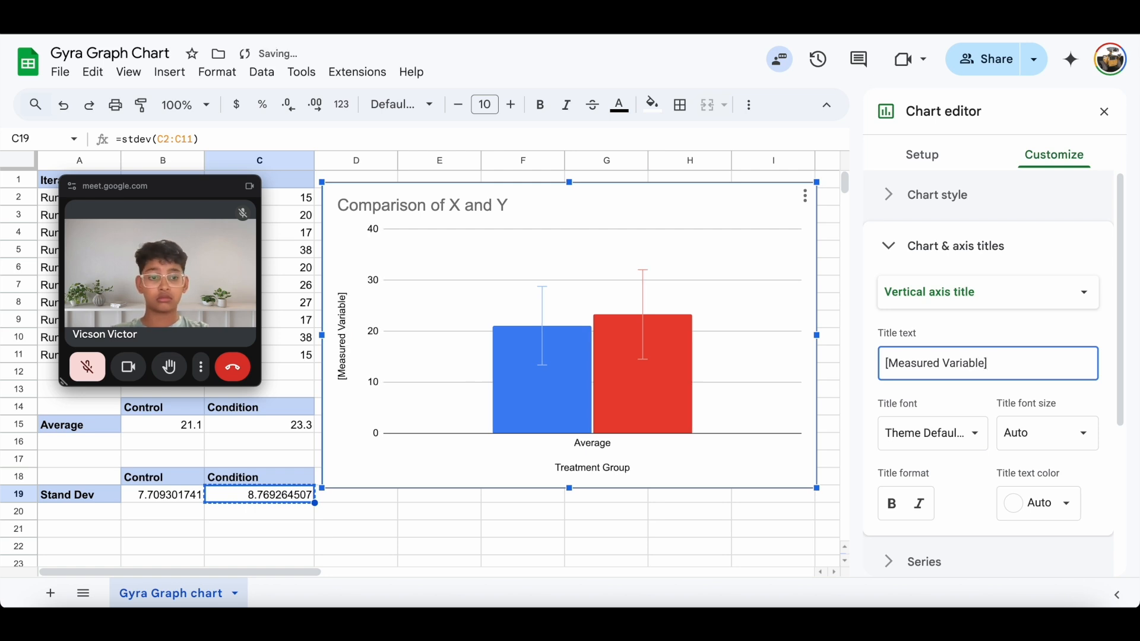
type("(")
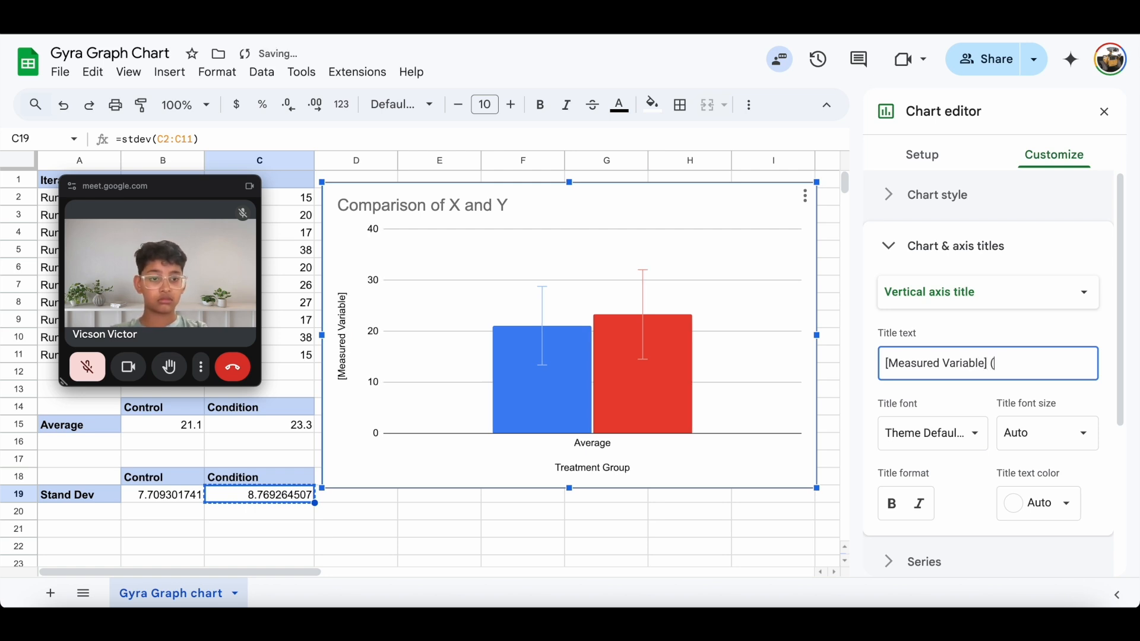
type("Units)")
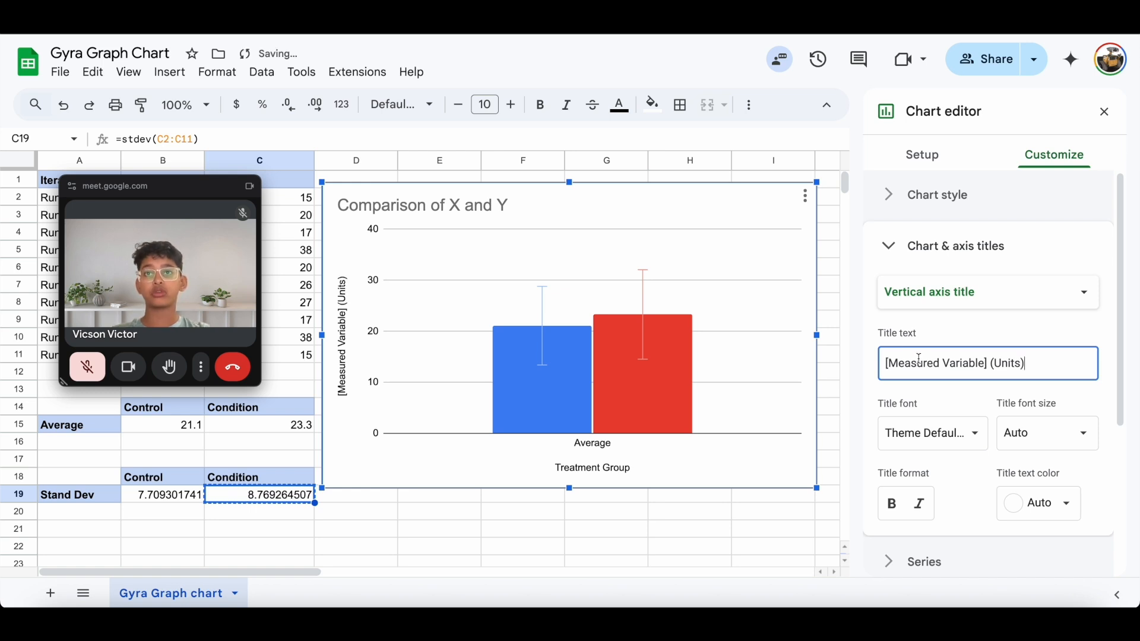
- Remove the major gridlines from the chart's vertical axis
left_click(883, 247)
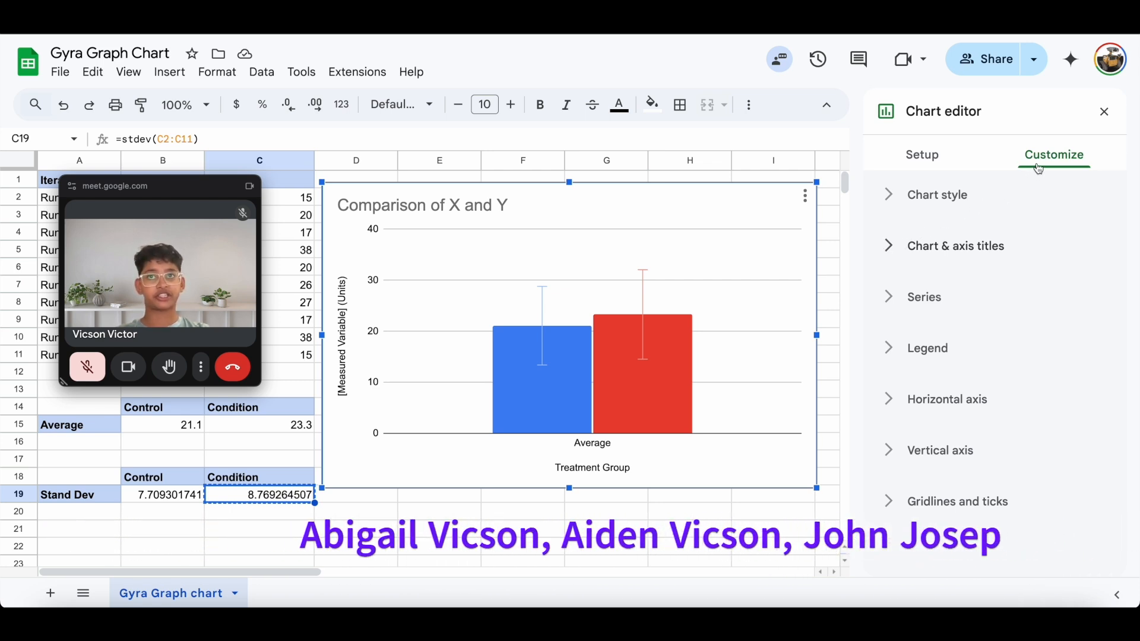
left_click(890, 505)
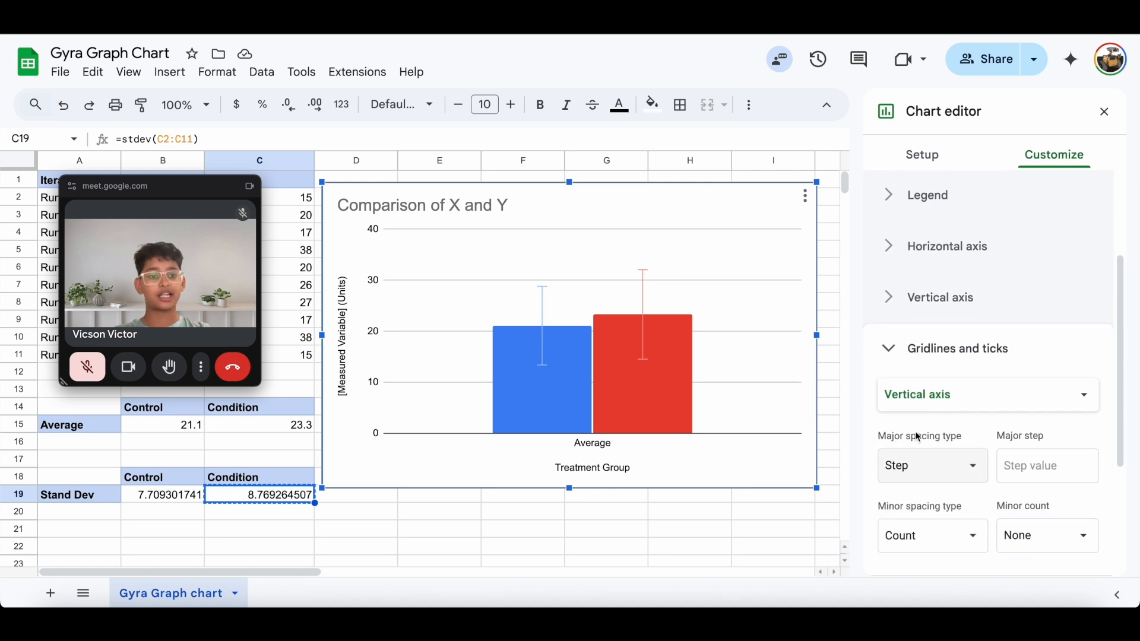
scroll(920, 401, "down", 3)
left_click(920, 402)
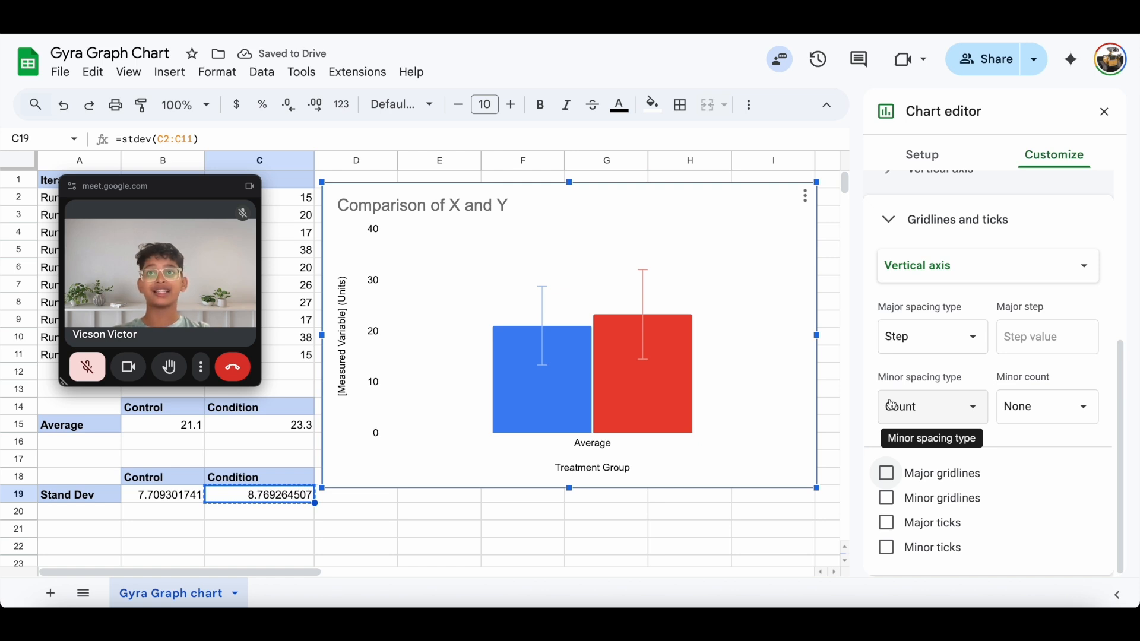
- Enable major ticks on the chart's vertical axis and set their position to None
left_click(887, 522)
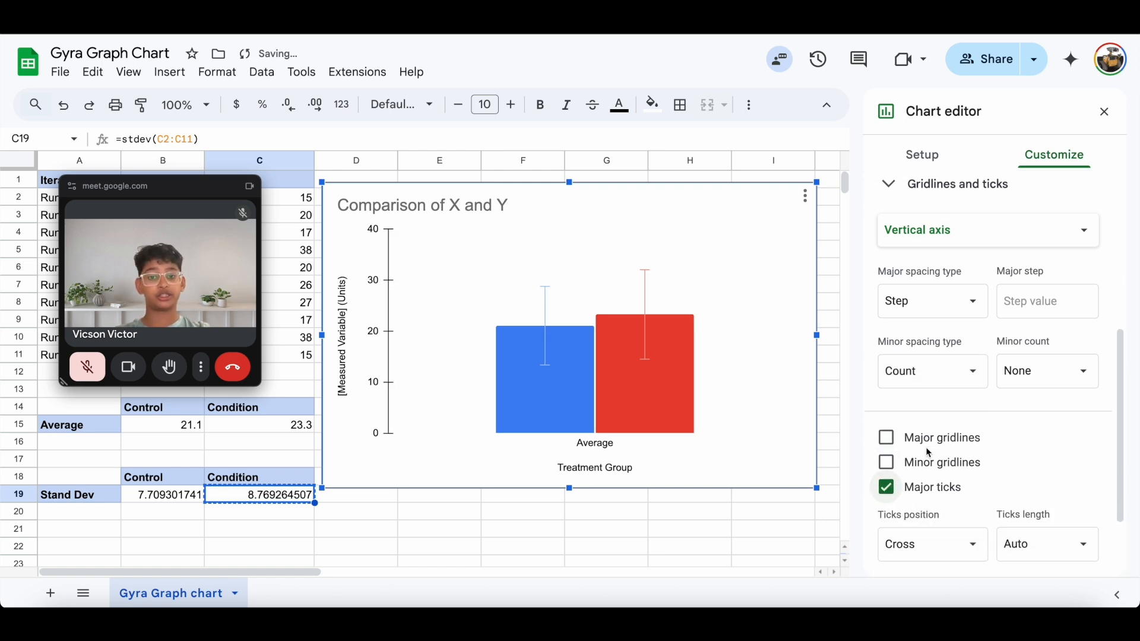
scroll(929, 452, "down", 2)
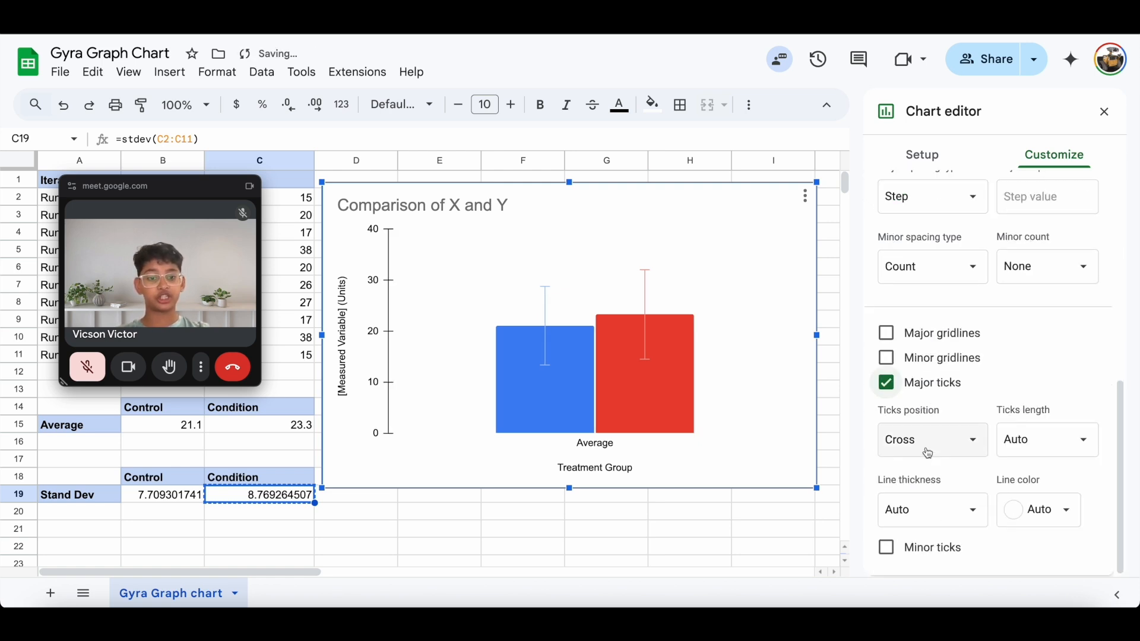
left_click(972, 438)
left_click(933, 359)
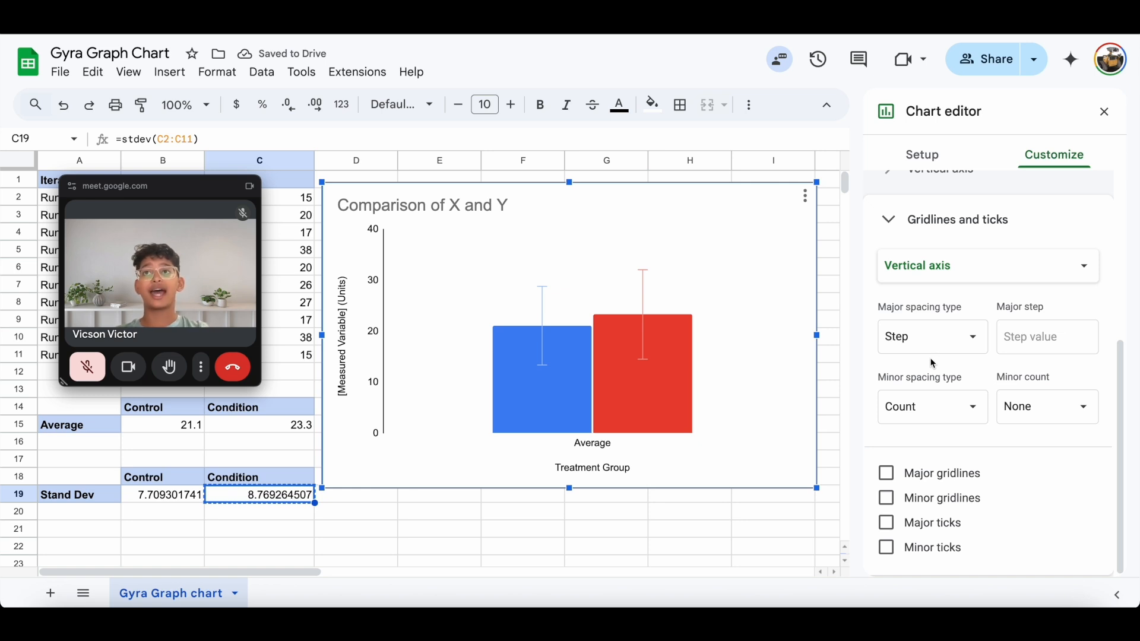
- Enable major ticks on the chart's horizontal axis and set their position to None
left_click(936, 266)
left_click(927, 237)
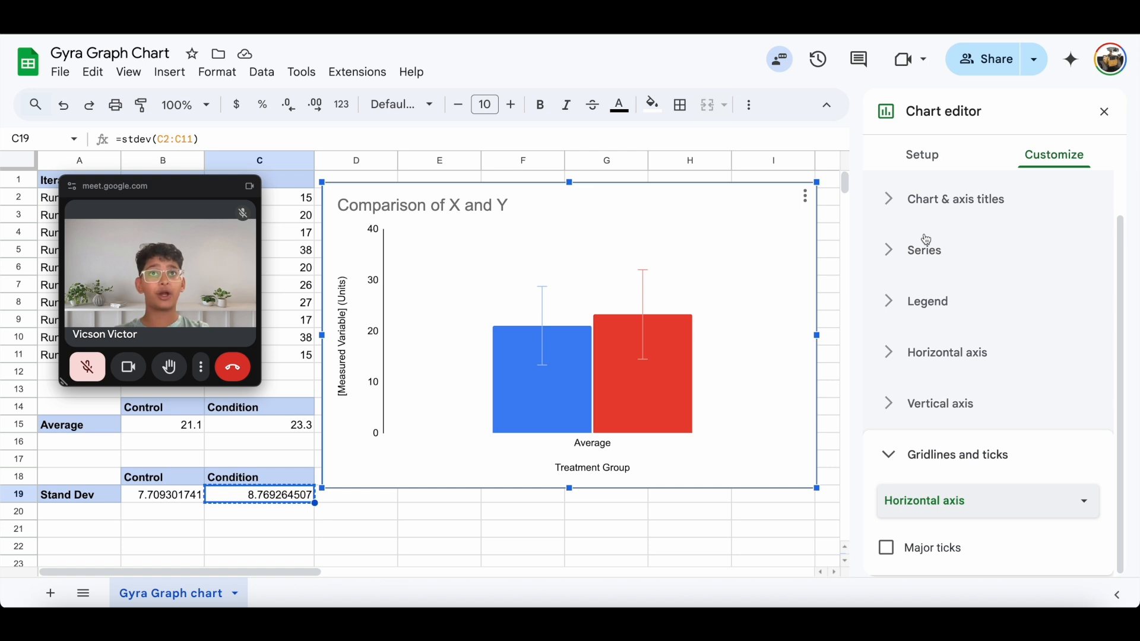
left_click(888, 546)
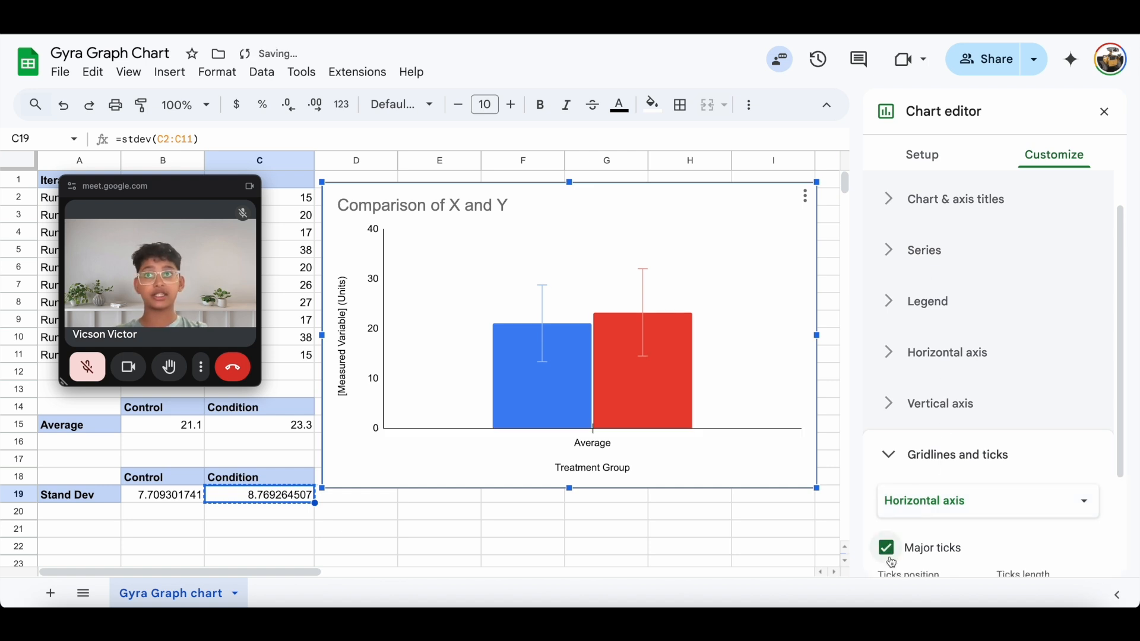
scroll(926, 534, "down", 3)
left_click(967, 466)
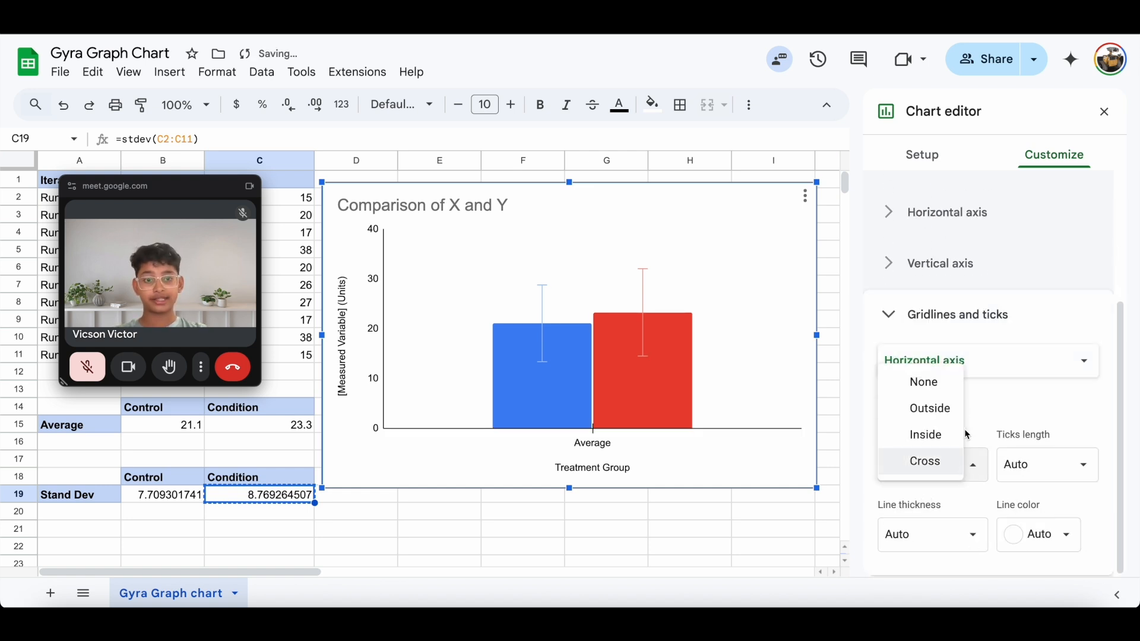
left_click(938, 382)
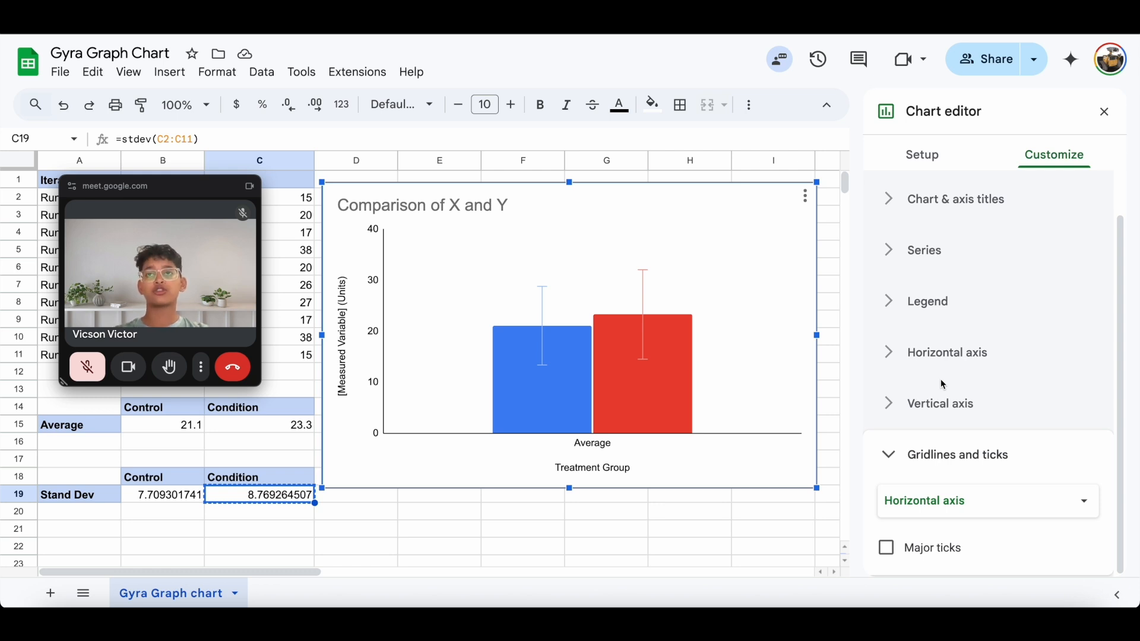
- Set the minimum value of the chart's vertical axis to 0
scroll(956, 338, "up", 2)
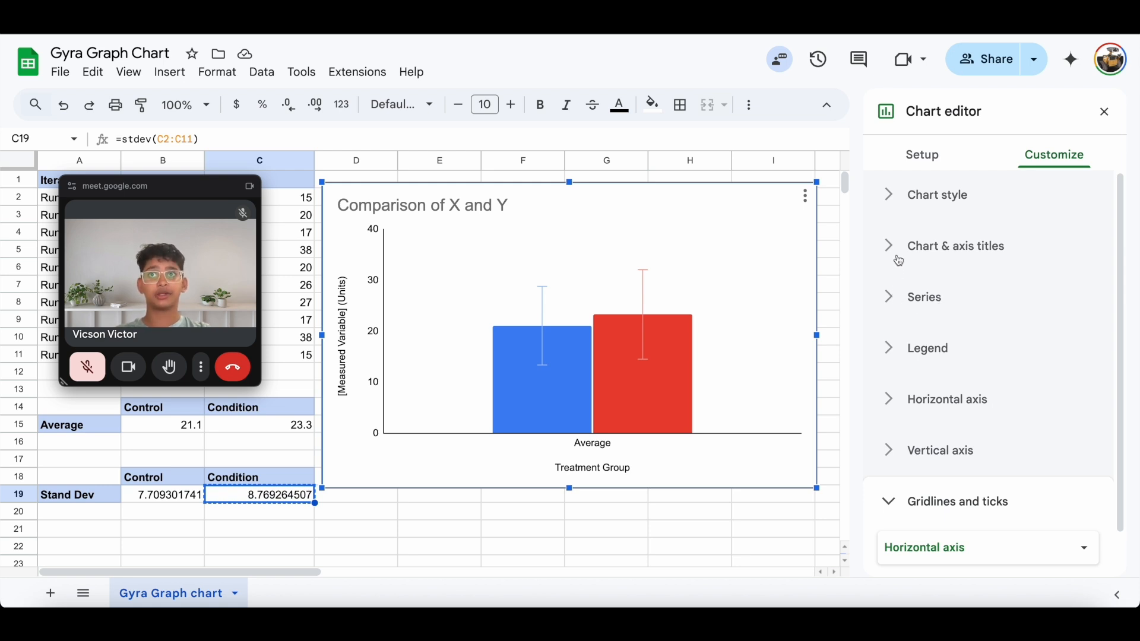
left_click(889, 452)
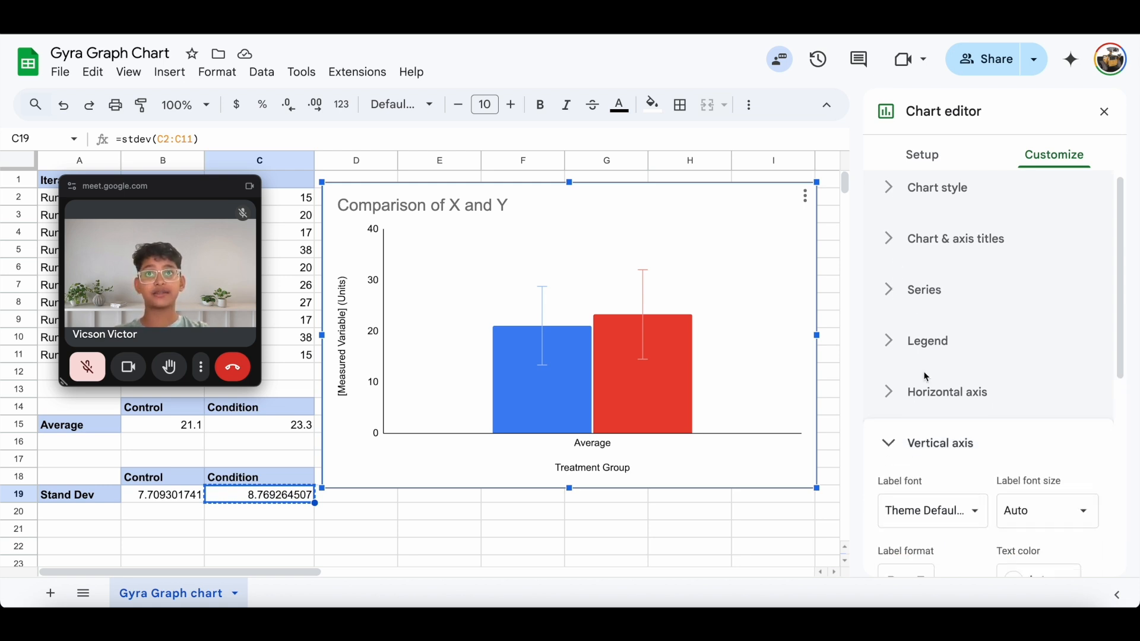
scroll(926, 377, "down", 5)
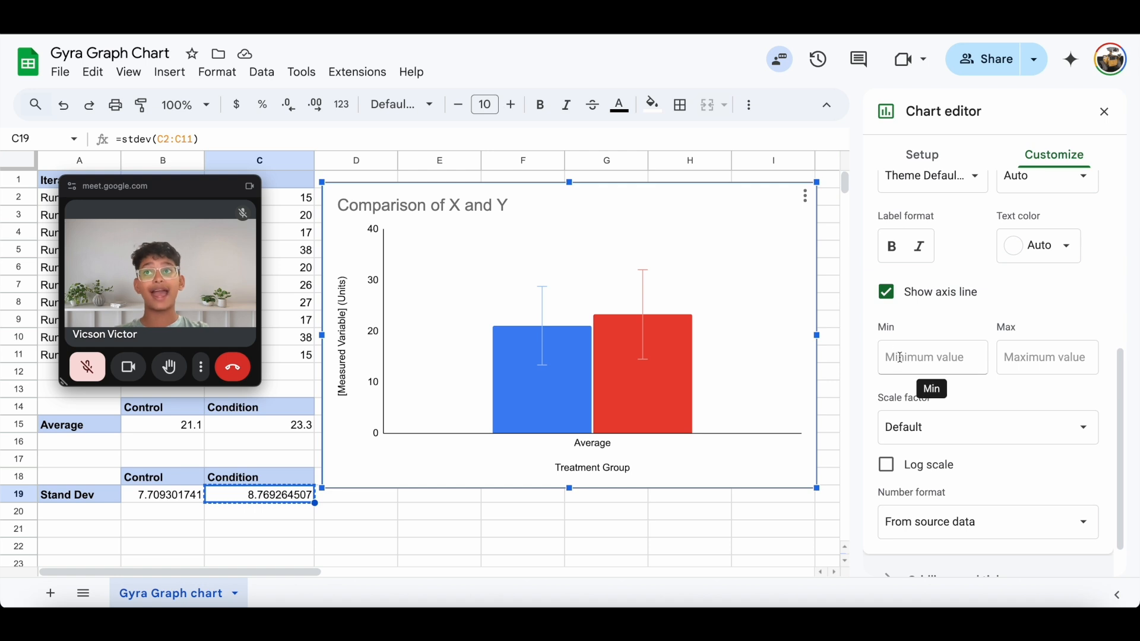
left_click(900, 357)
type("0")
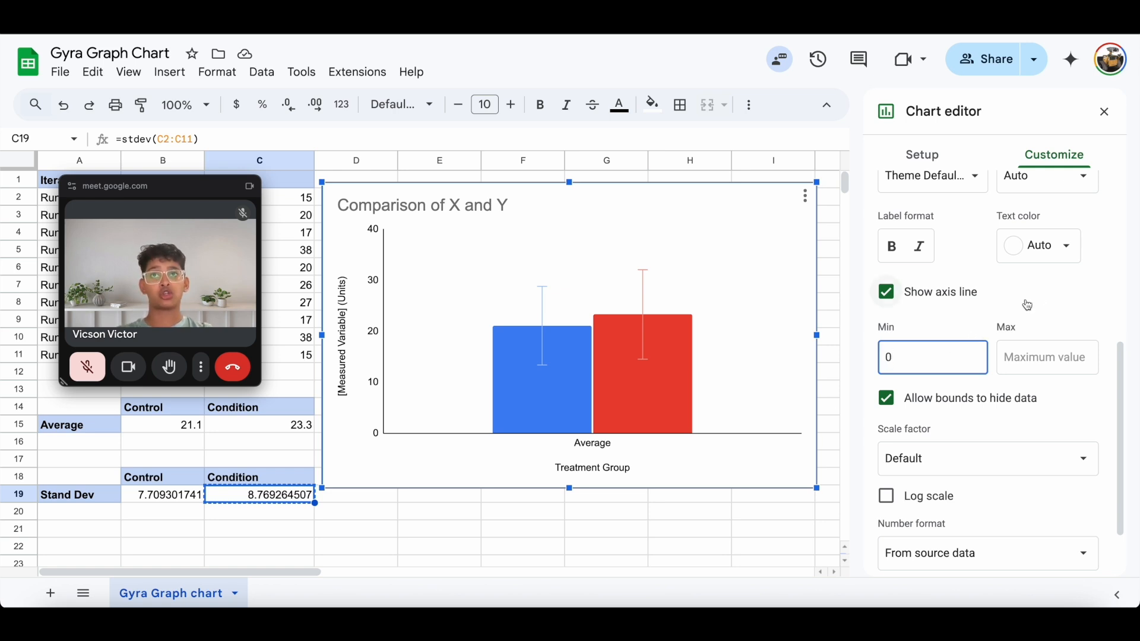
- Reopen the chart and axis title settings and show the choice of titles to format
scroll(1040, 290, "up", 5)
left_click(894, 252)
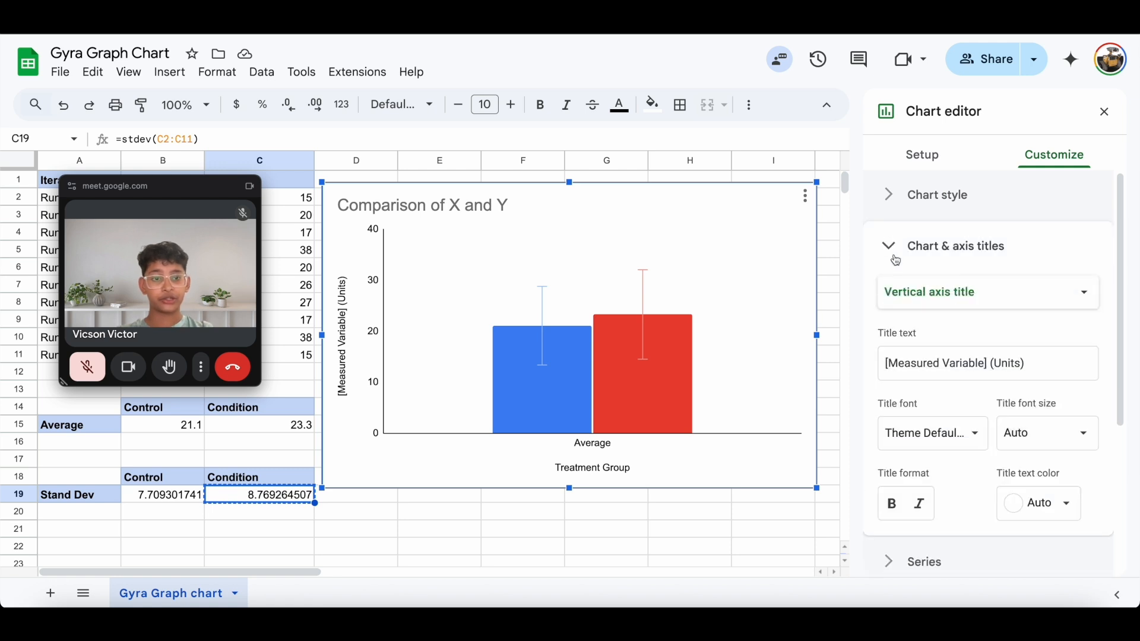
left_click(915, 290)
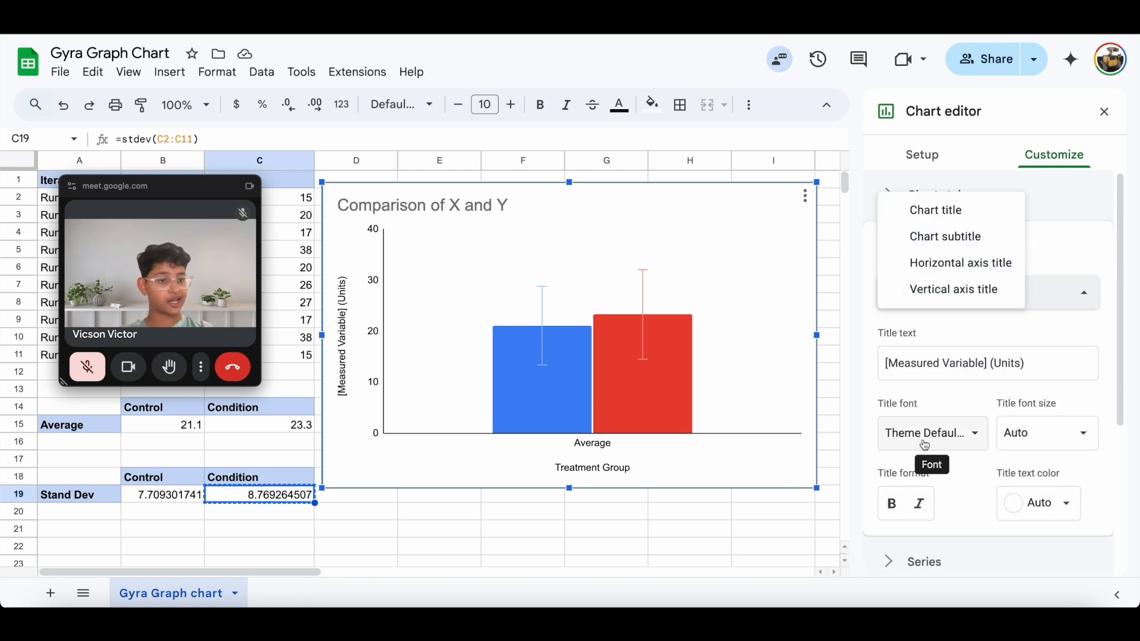